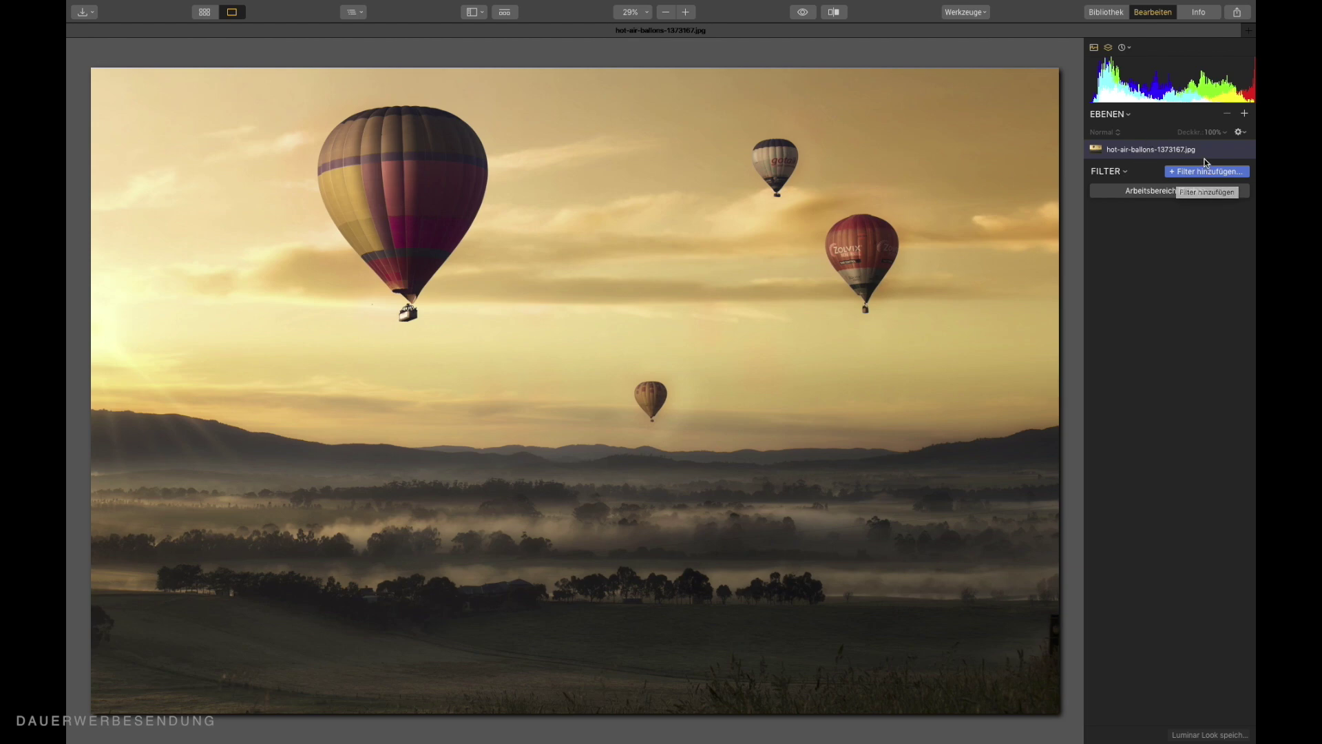
Add a new adjustment layer above the photo and zoom the large balloon to 100%
click(1244, 114)
click(1176, 128)
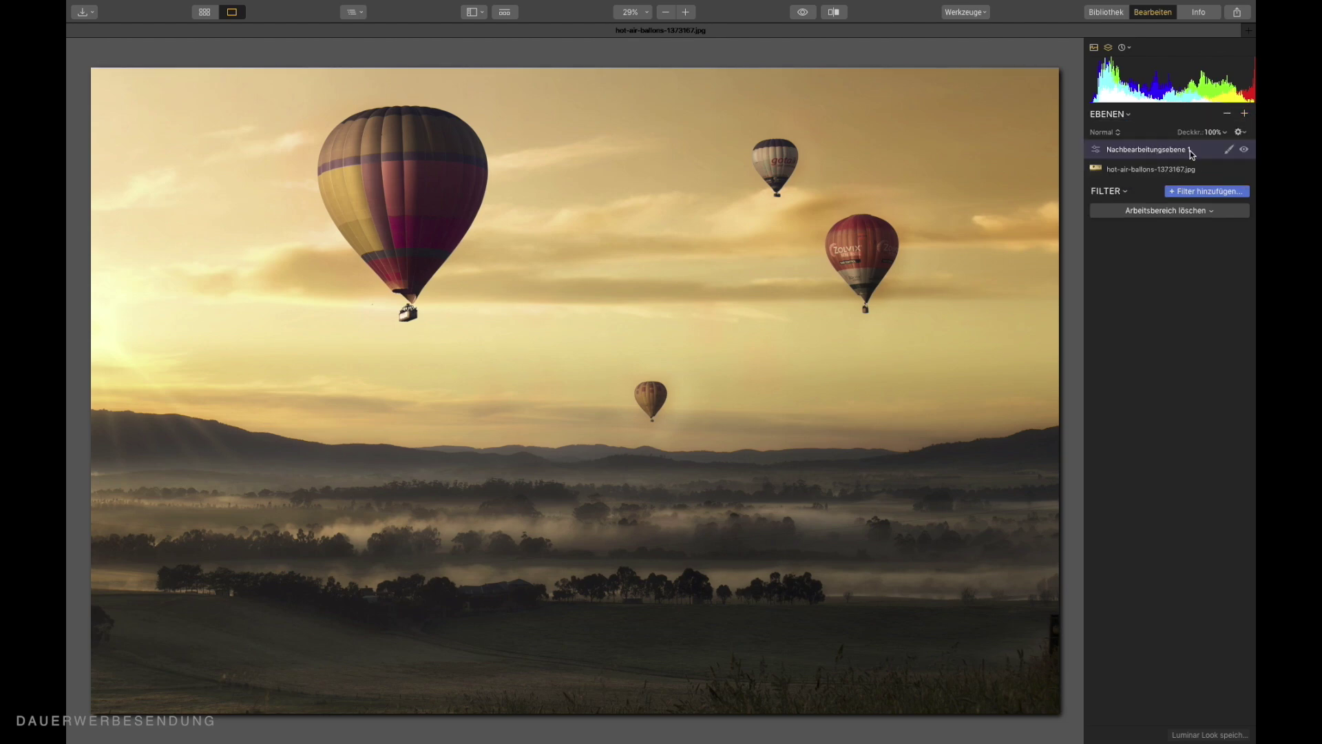
click(386, 188)
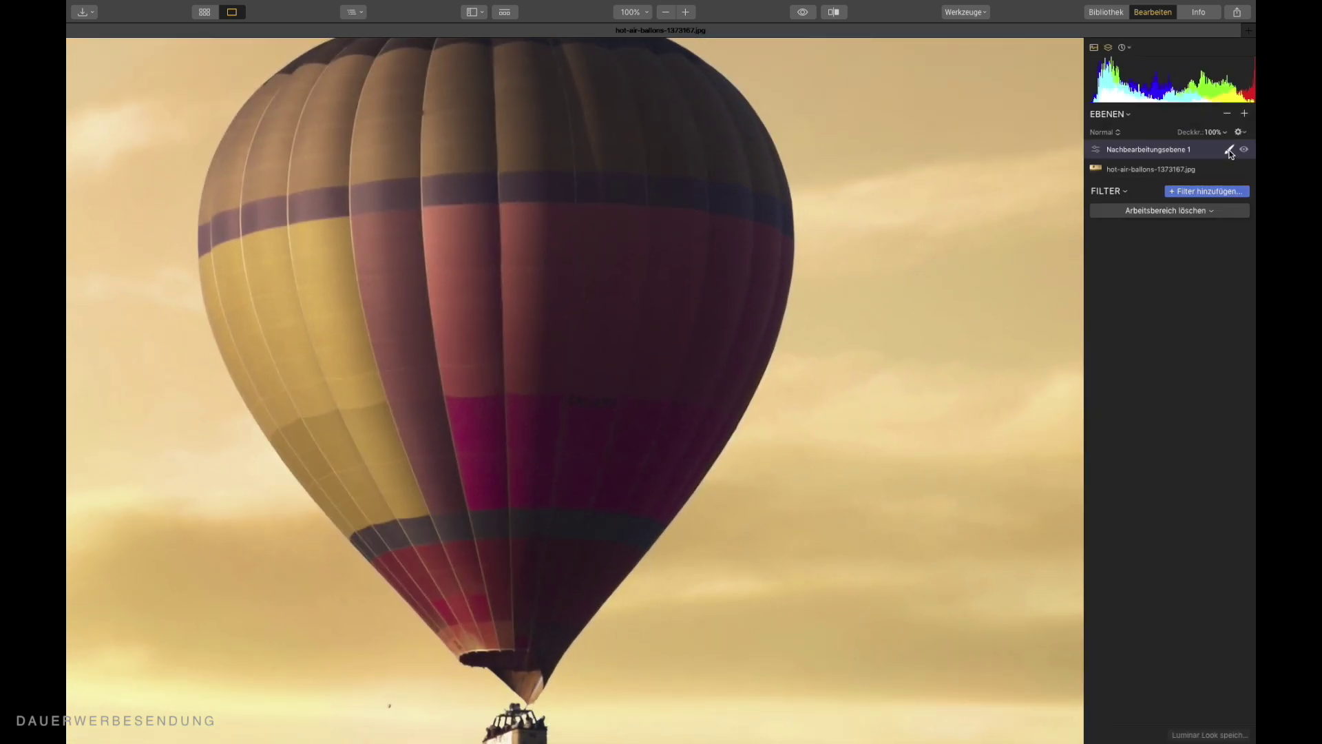
Choose a Pinsel brush mask with the mask overlay shown, and set brush softness to 7%
click(1230, 150)
click(1178, 162)
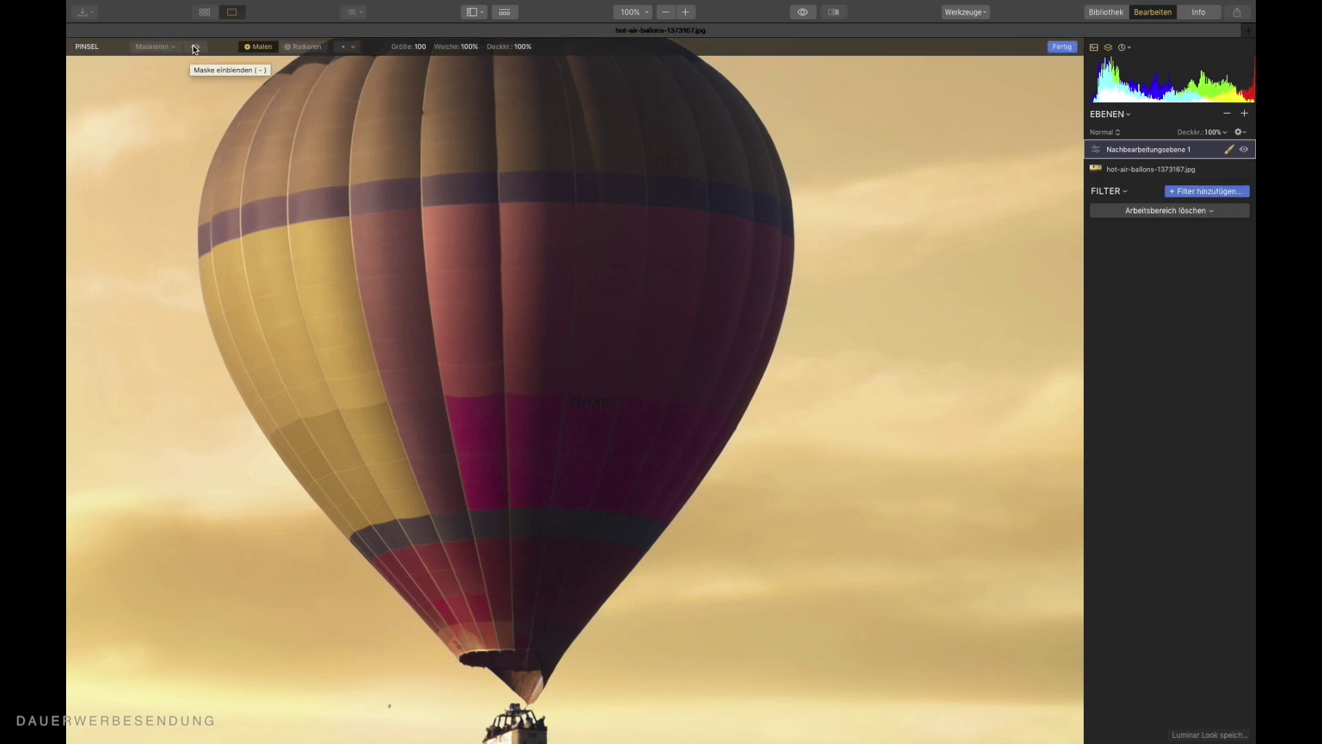
click(195, 48)
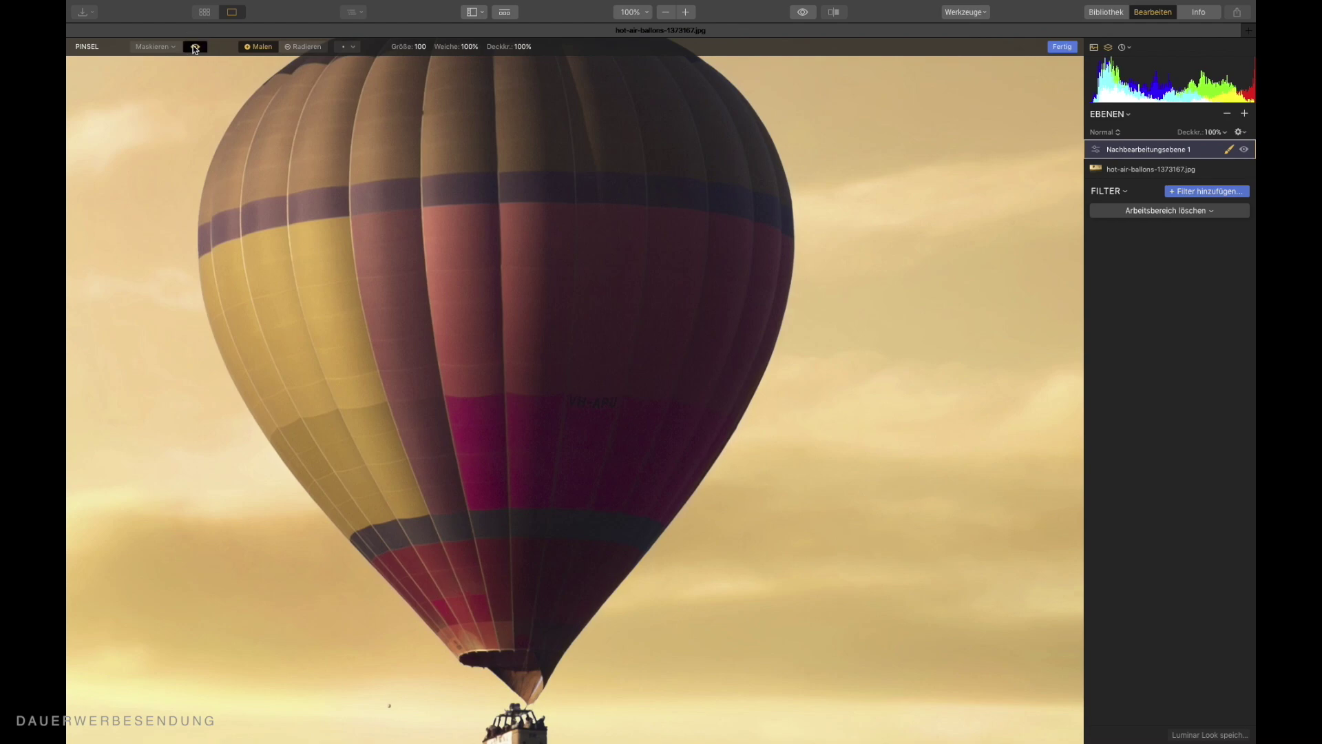
click(474, 47)
Lower brush softness to 5% and mask the large balloon's edges and top
drag(471, 63, 417, 69)
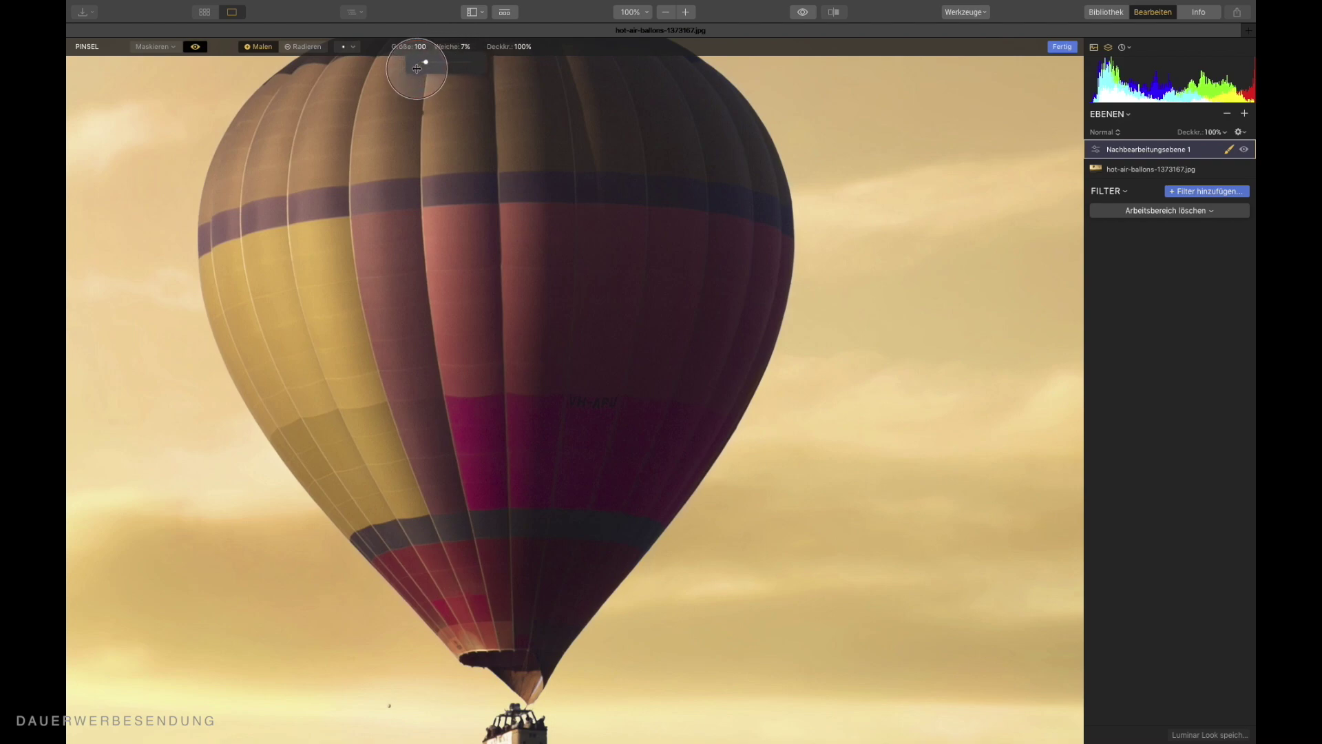
drag(417, 69, 415, 69)
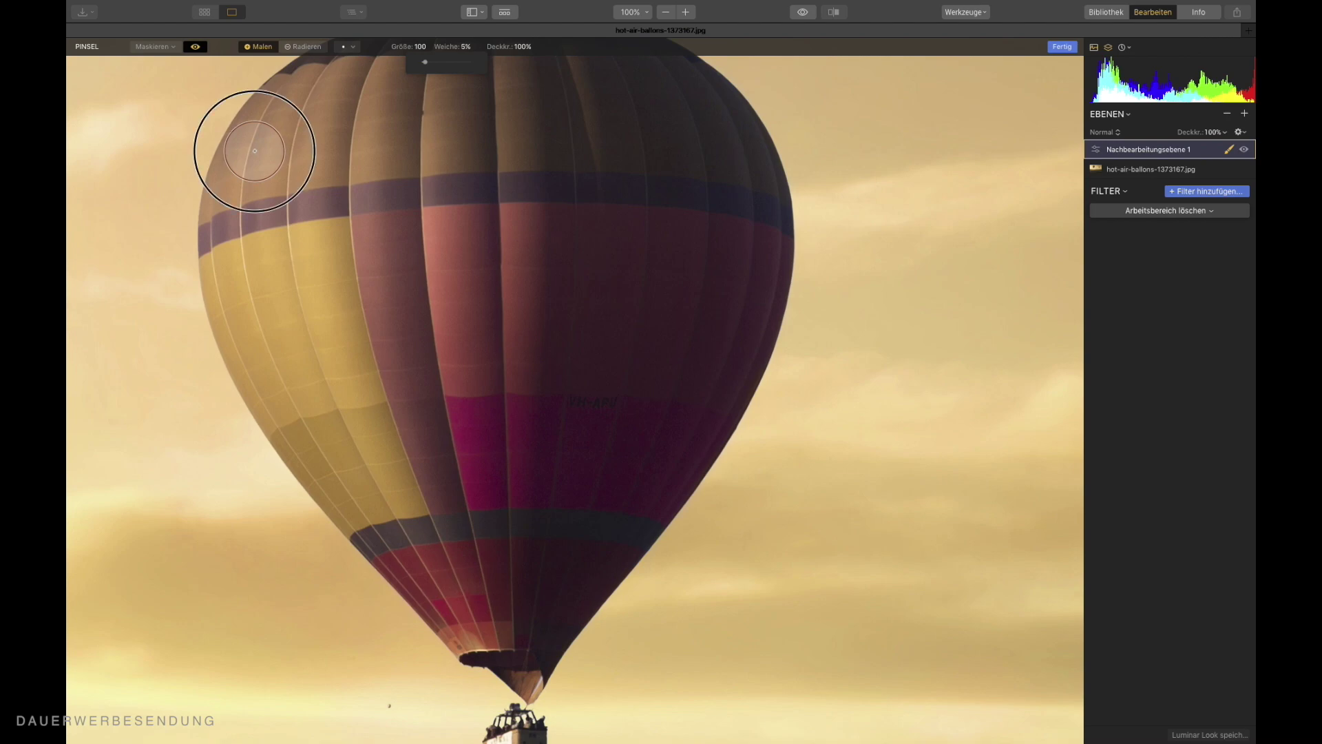
mouse_move(251, 148)
mouse_down()
mouse_move(229, 222)
mouse_move(230, 207)
mouse_move(245, 159)
mouse_move(232, 316)
mouse_move(308, 453)
mouse_move(371, 513)
mouse_move(322, 480)
mouse_move(438, 610)
mouse_move(441, 599)
mouse_move(511, 633)
mouse_up()
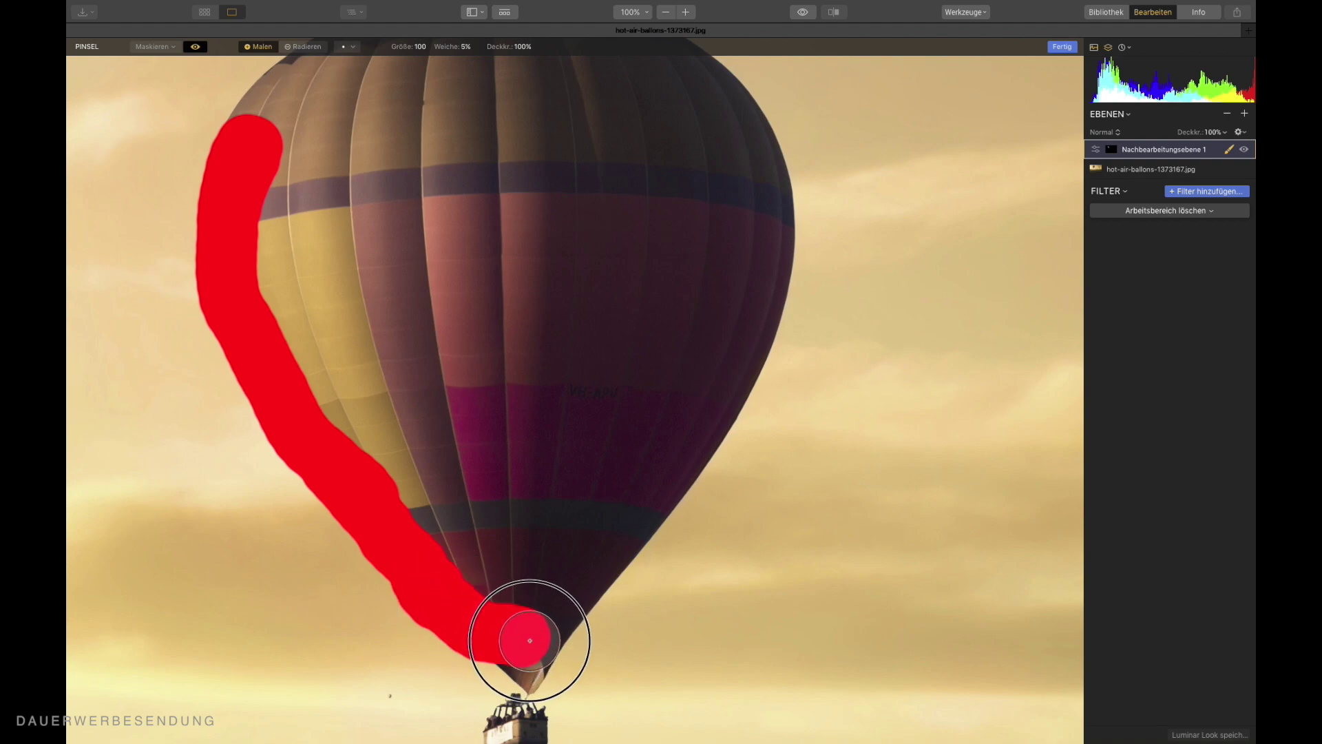
drag(529, 640, 641, 482)
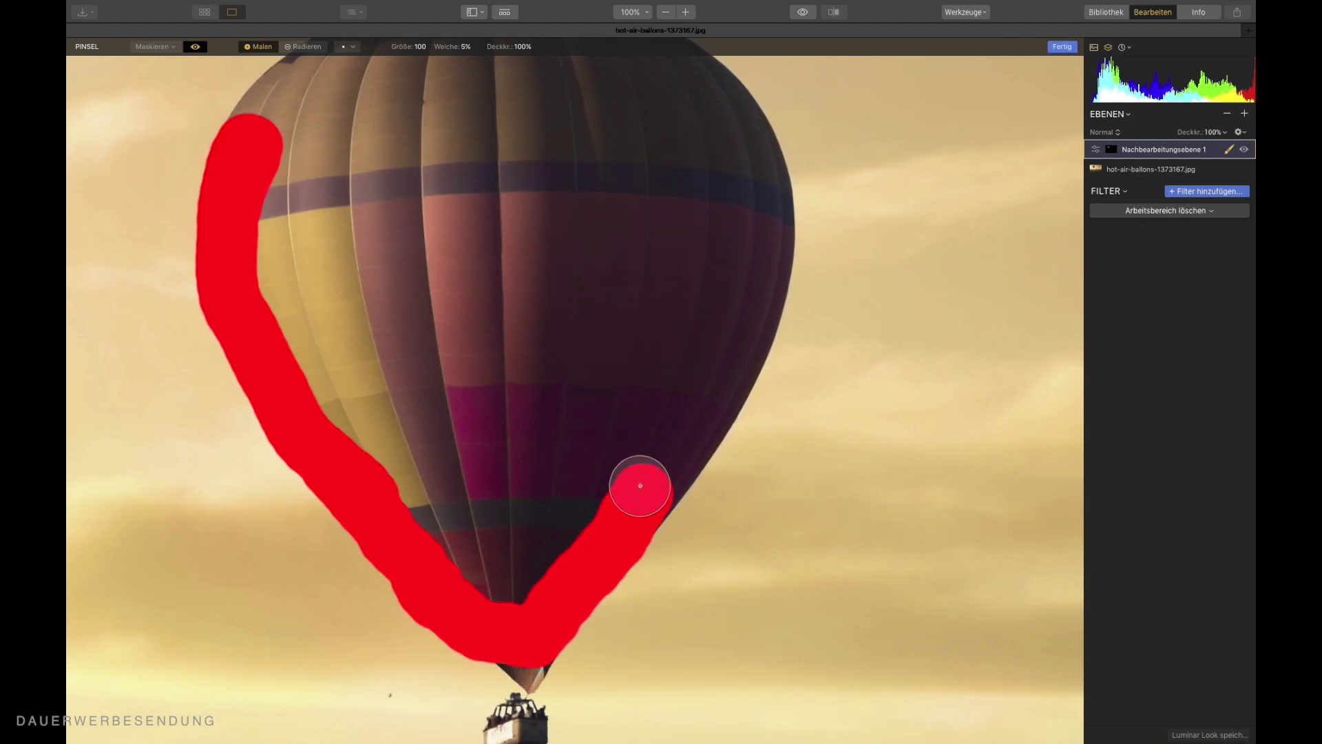
shift+click(758, 286)
scroll(611, 428, up, 3)
mouse_move(217, 303)
mouse_down()
mouse_move(349, 233)
mouse_move(717, 363)
mouse_up()
Enlarge the brush to Größe 190 and fill the balloon's upper area with mask
scroll(626, 242, down, 5)
scroll(613, 437, up, 3)
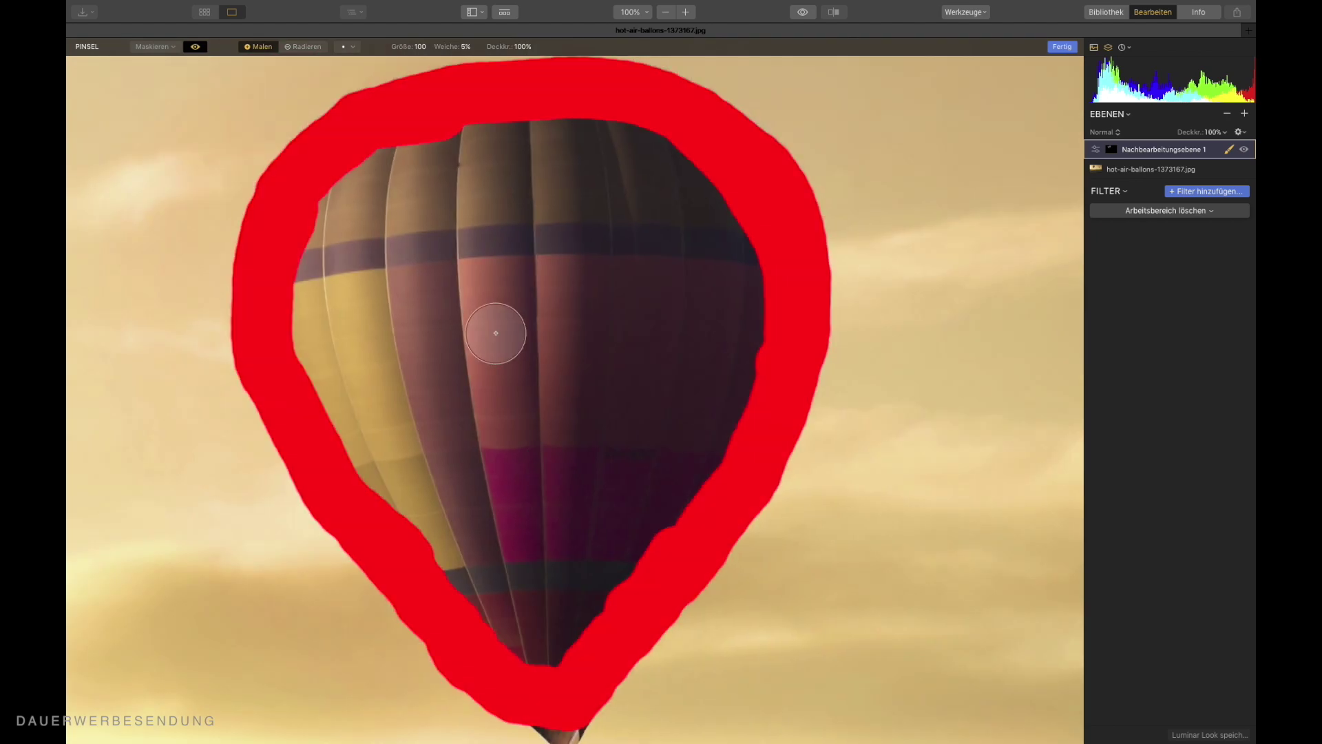
right_click(496, 333)
drag(537, 363, 561, 364)
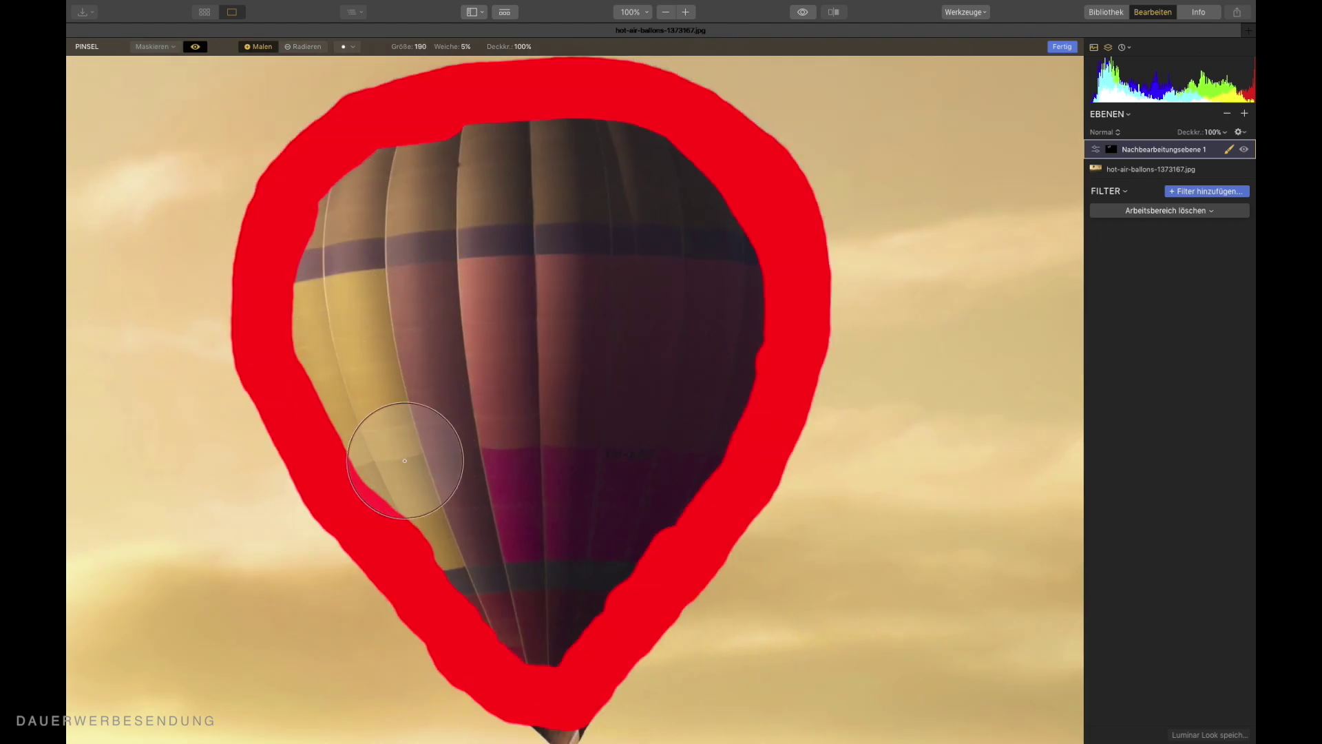
mouse_move(405, 460)
mouse_down()
mouse_move(310, 268)
mouse_move(351, 191)
mouse_move(429, 163)
mouse_move(595, 154)
mouse_move(681, 178)
mouse_move(720, 227)
mouse_move(743, 328)
mouse_move(706, 473)
mouse_move(559, 634)
mouse_move(484, 593)
mouse_move(398, 495)
mouse_move(346, 335)
mouse_move(420, 221)
mouse_move(591, 215)
mouse_move(649, 232)
mouse_move(387, 334)
mouse_move(441, 470)
mouse_move(507, 448)
mouse_move(543, 510)
mouse_move(511, 533)
mouse_move(660, 364)
mouse_move(680, 307)
mouse_move(521, 332)
mouse_move(514, 364)
mouse_move(561, 378)
mouse_up()
scroll(506, 467, down, 2)
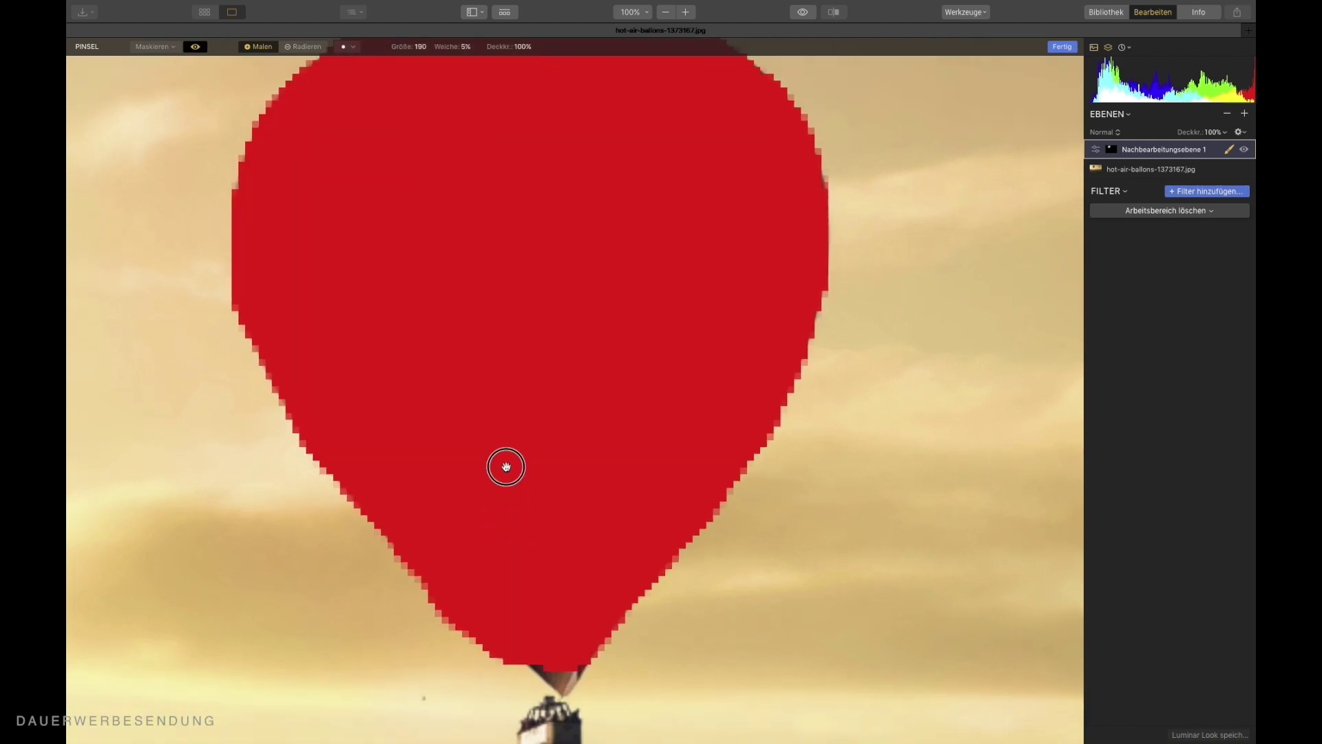
scroll(506, 467, down, 5)
Shrink the brush to 46, mask the basket and burner, and finish mask painting
right_click(483, 191)
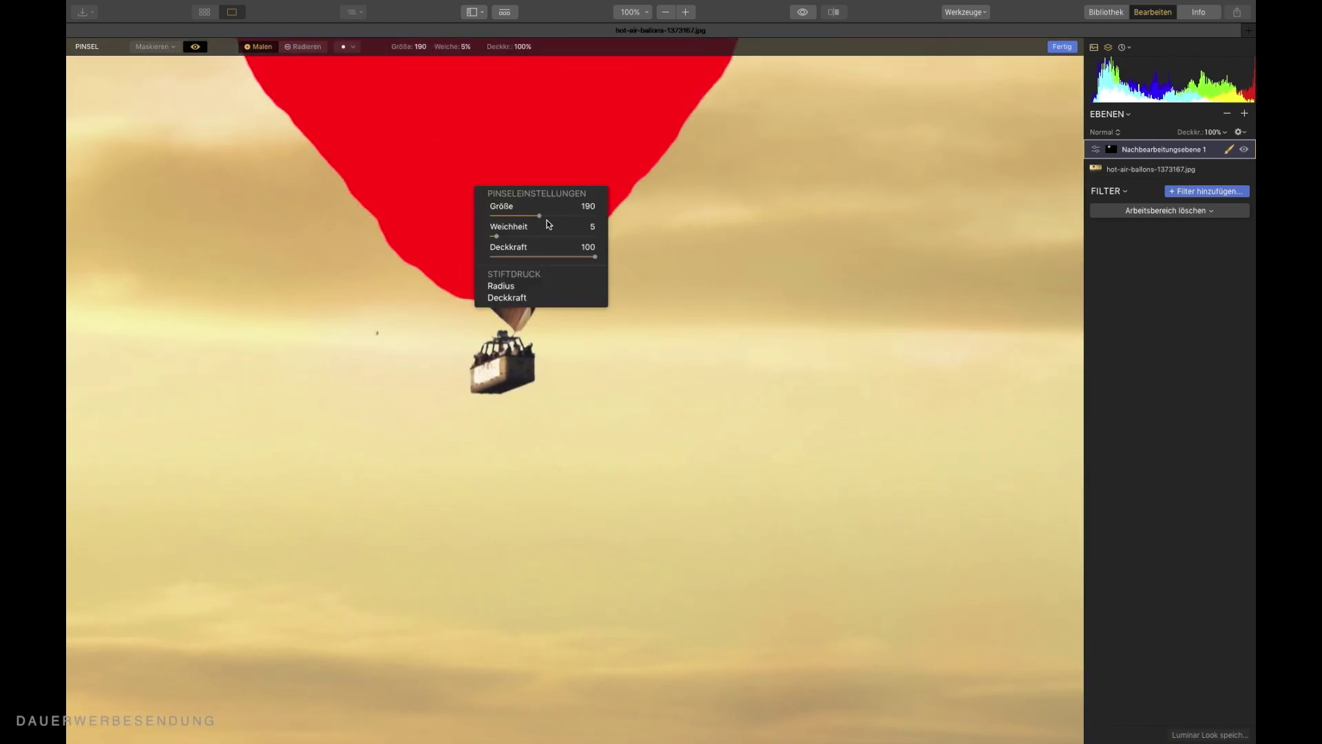
drag(539, 217, 493, 221)
click(485, 382)
click(485, 382)
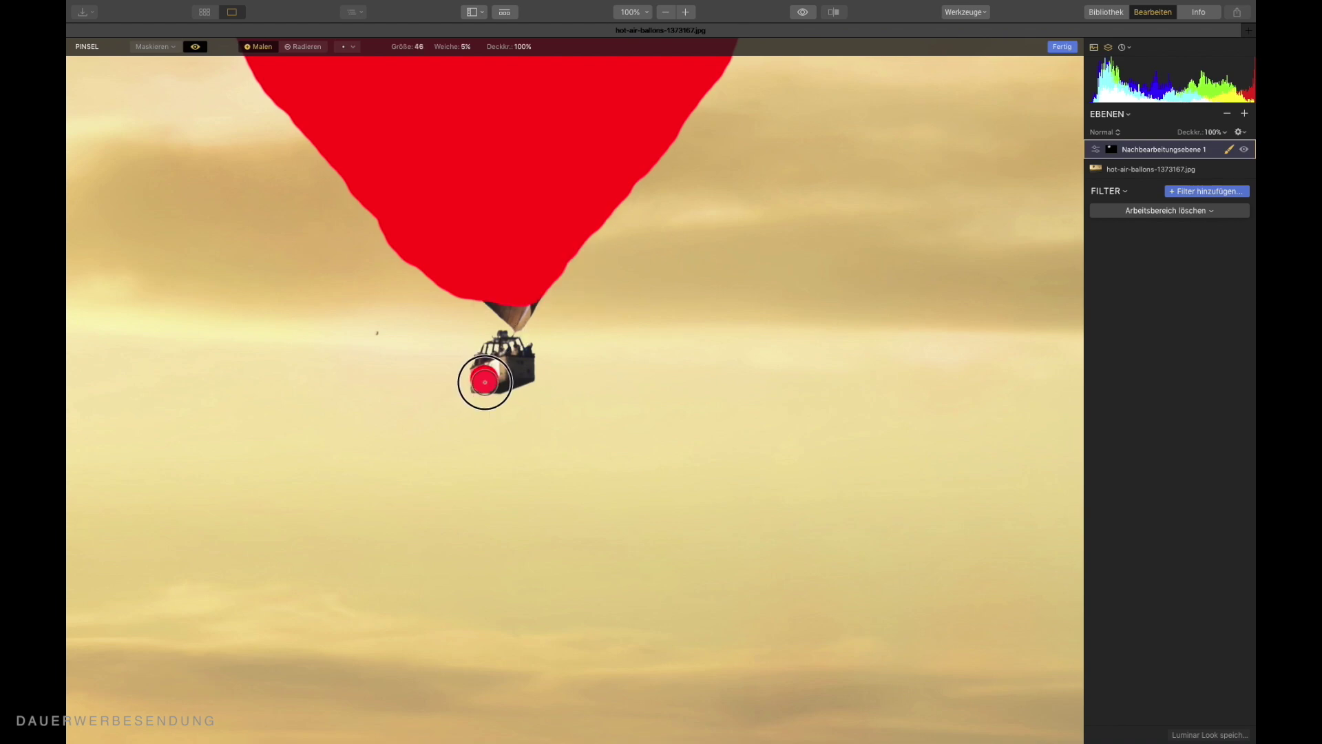
mouse_move(485, 382)
mouse_down()
mouse_move(523, 375)
mouse_move(514, 348)
mouse_move(491, 352)
mouse_move(481, 372)
mouse_move(482, 385)
mouse_move(525, 372)
mouse_move(497, 337)
mouse_up()
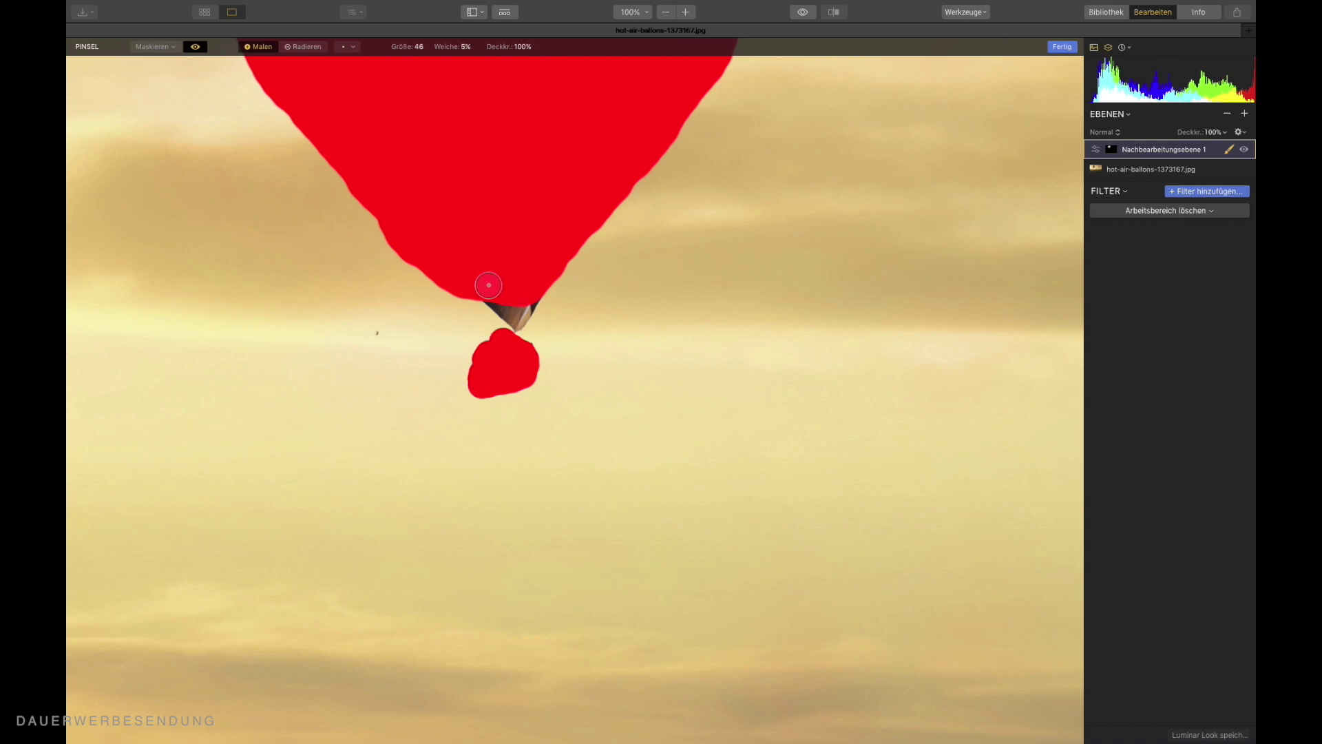
mouse_move(488, 285)
mouse_down()
mouse_move(518, 322)
mouse_move(536, 279)
mouse_move(511, 306)
mouse_move(461, 289)
mouse_move(516, 319)
mouse_move(520, 260)
mouse_up()
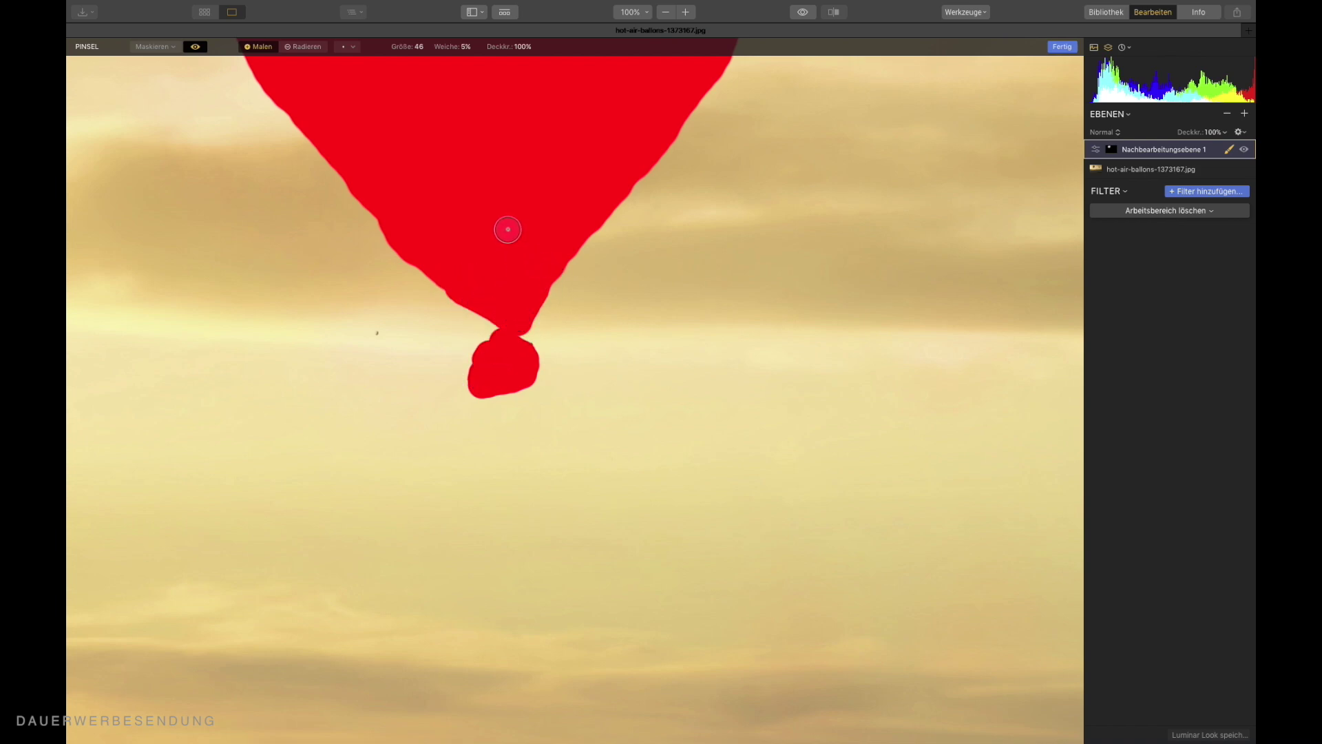
click(1229, 151)
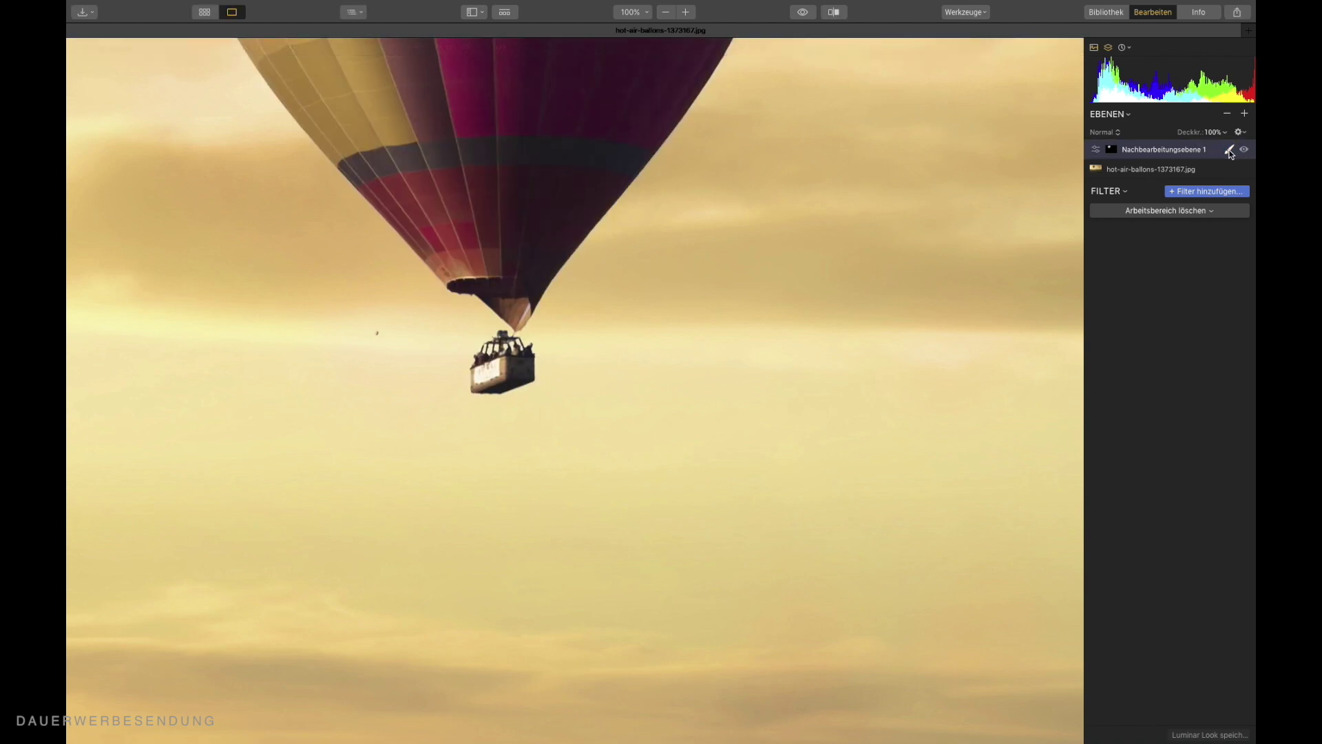
Zoom to fit and add the Kurven filter to the masked layer
click(541, 158)
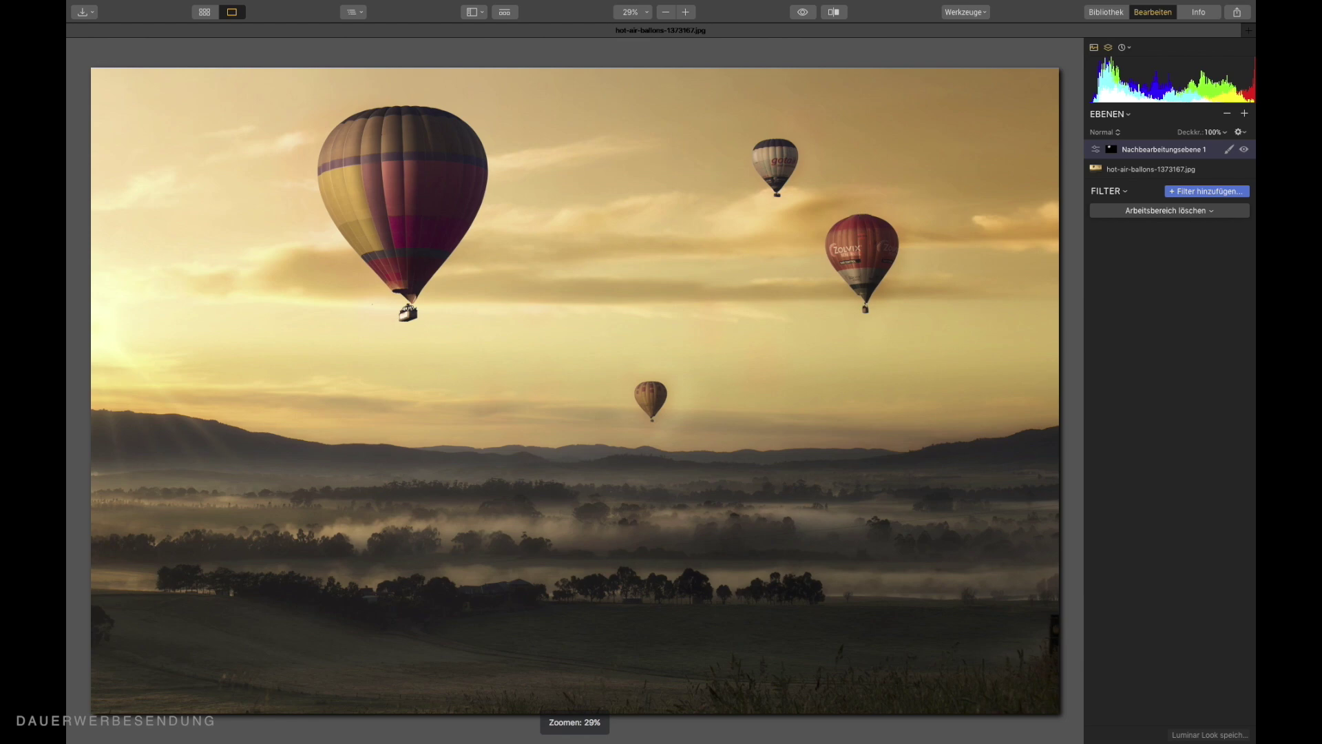
click(1207, 193)
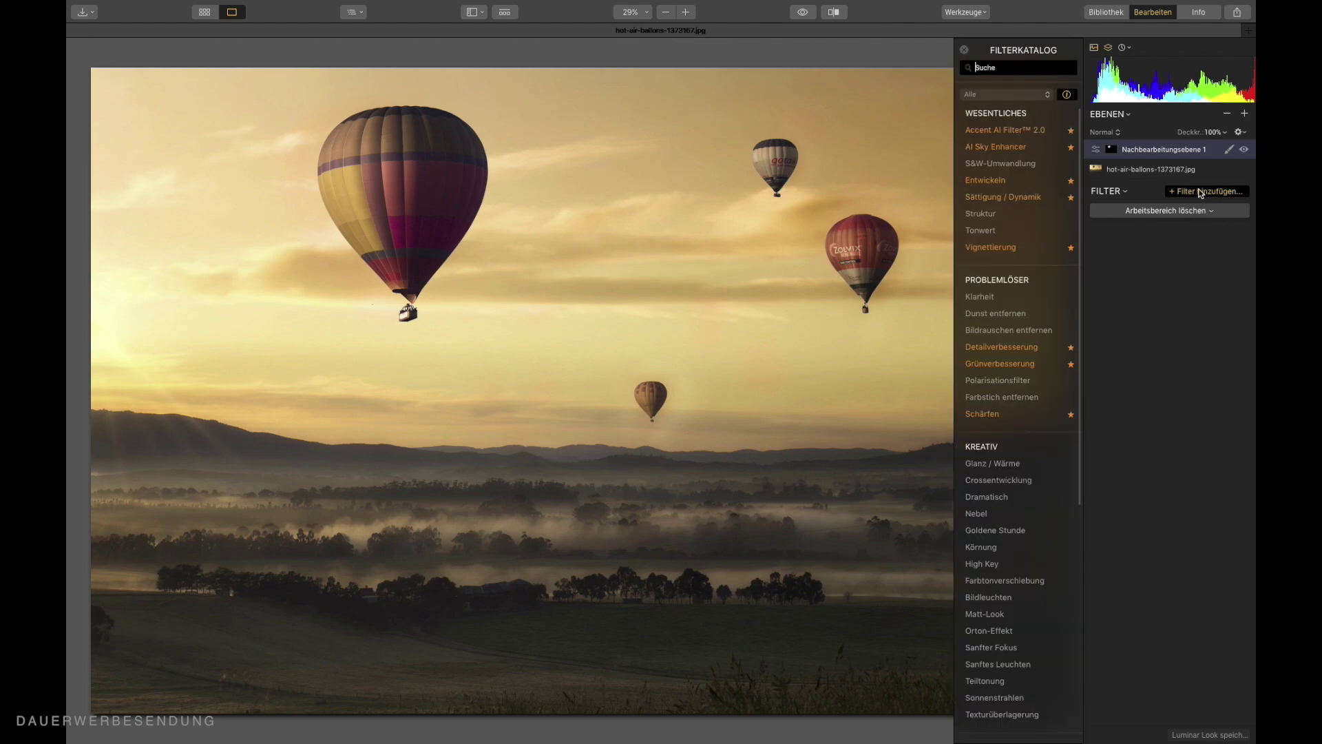
scroll(1053, 413, down, 10)
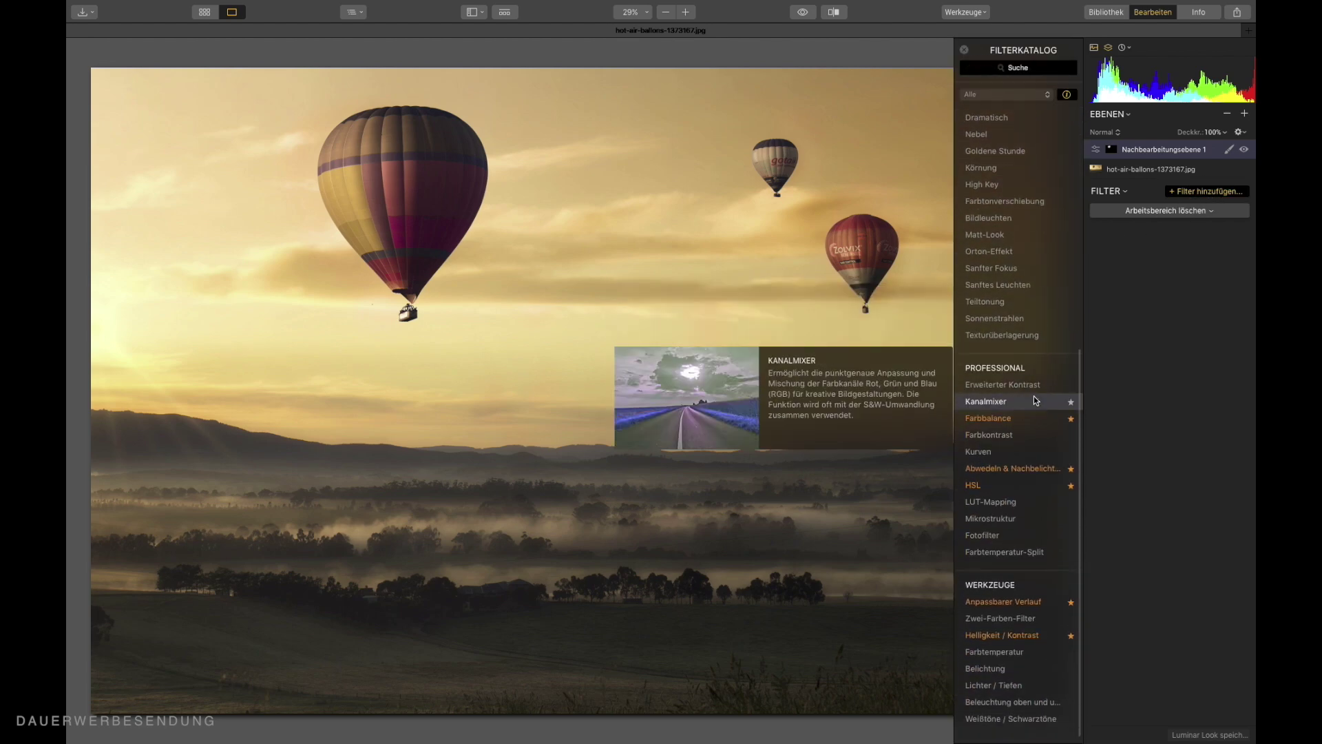
click(986, 462)
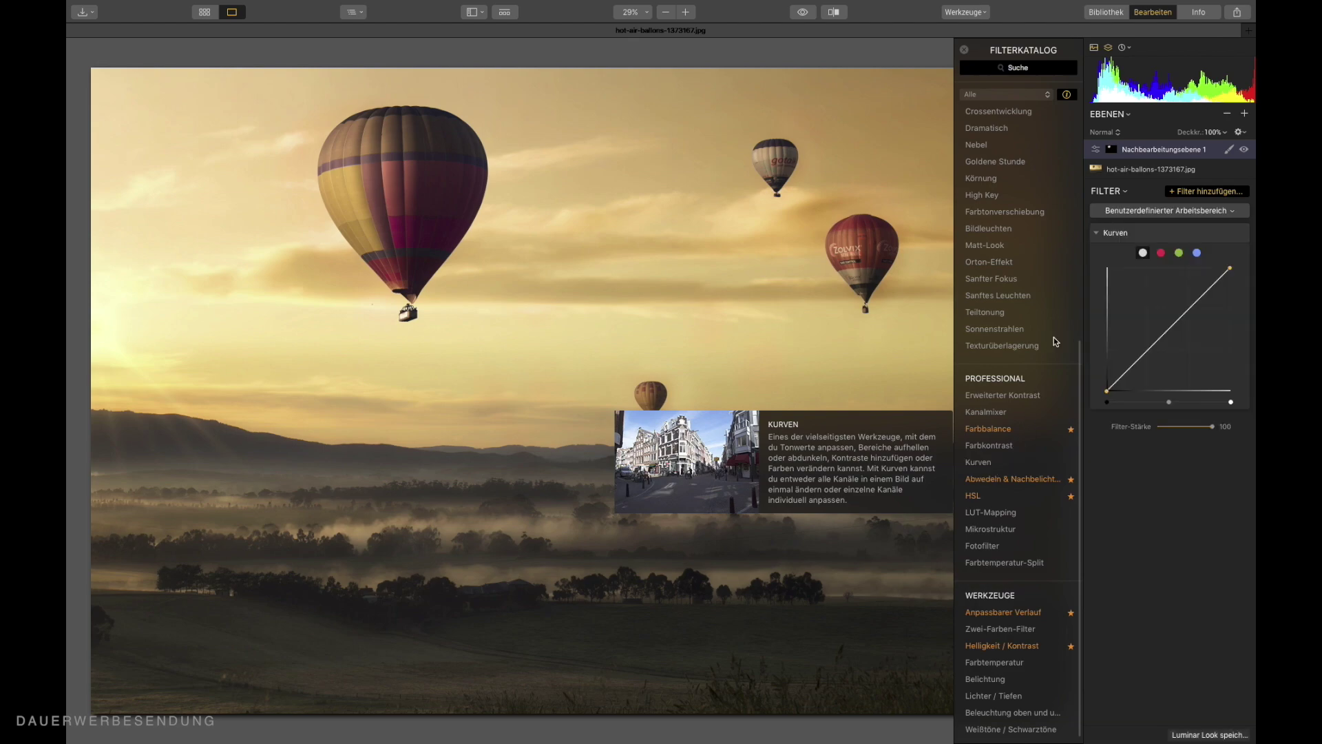
click(963, 50)
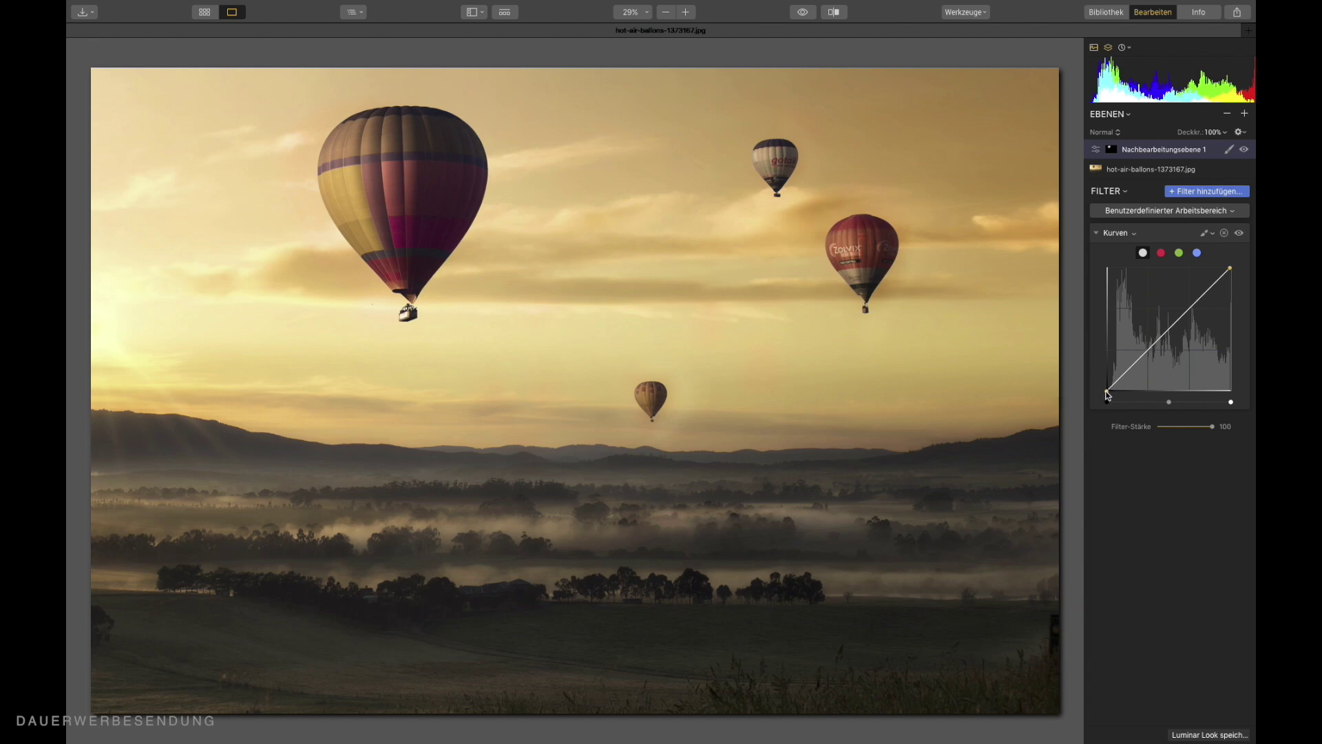
Raise the black point and lower the white point until the curve is flat light grey
drag(1107, 393, 1095, 298)
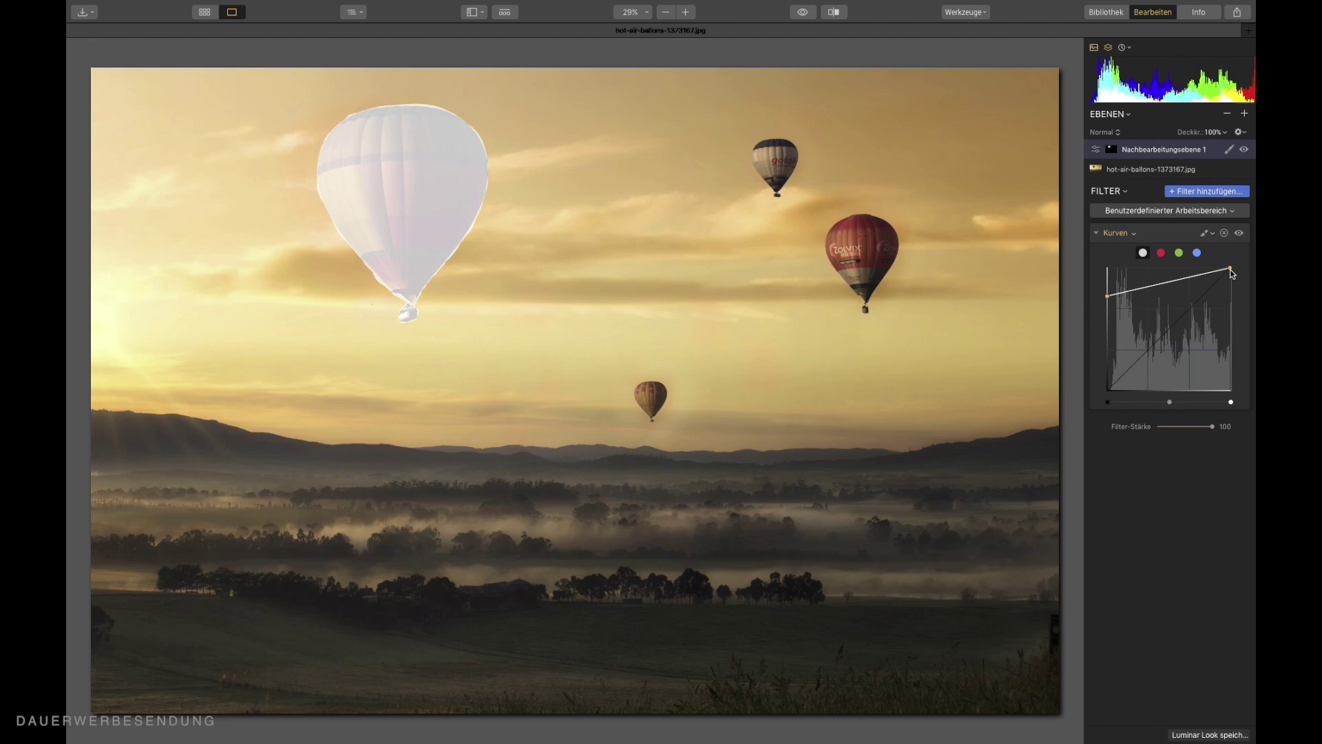
drag(1233, 274, 1233, 287)
drag(1107, 296, 1105, 287)
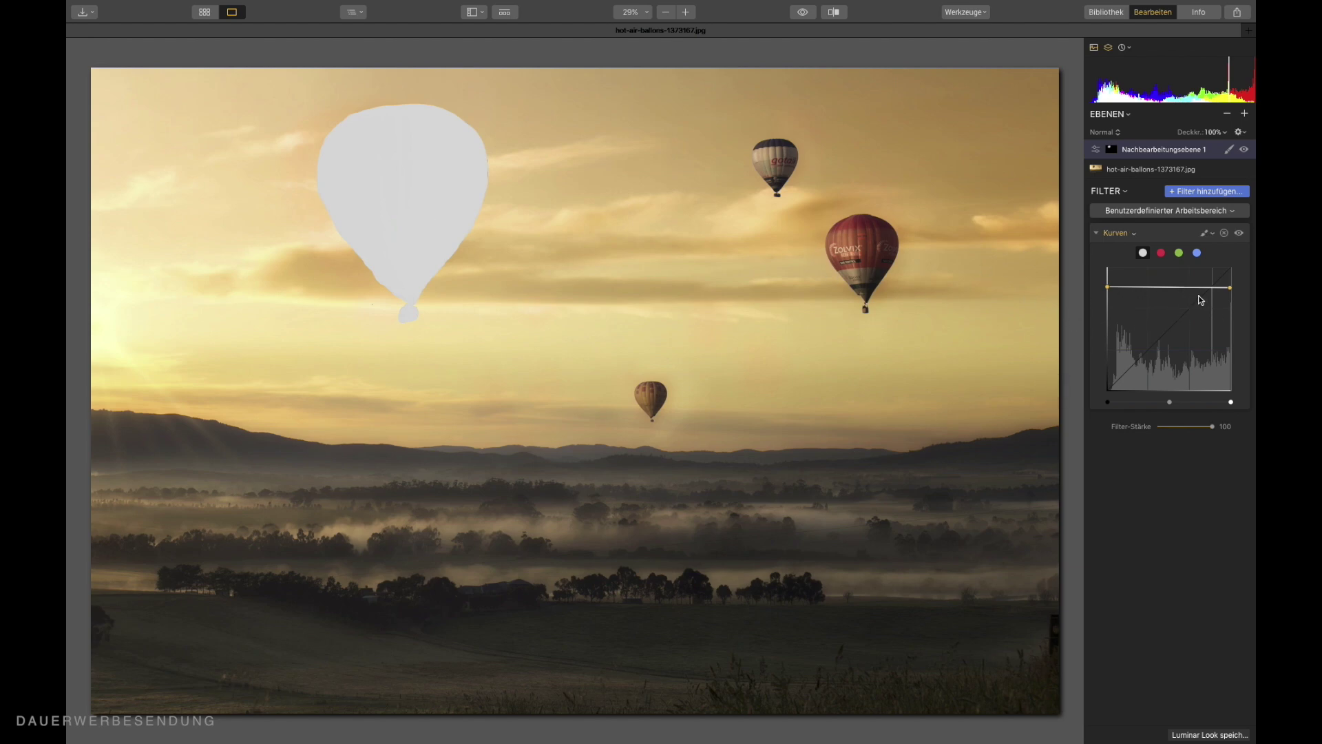
Add a second adjustment layer, zoom in on the red balloon, and choose a Pinsel mask
click(1246, 115)
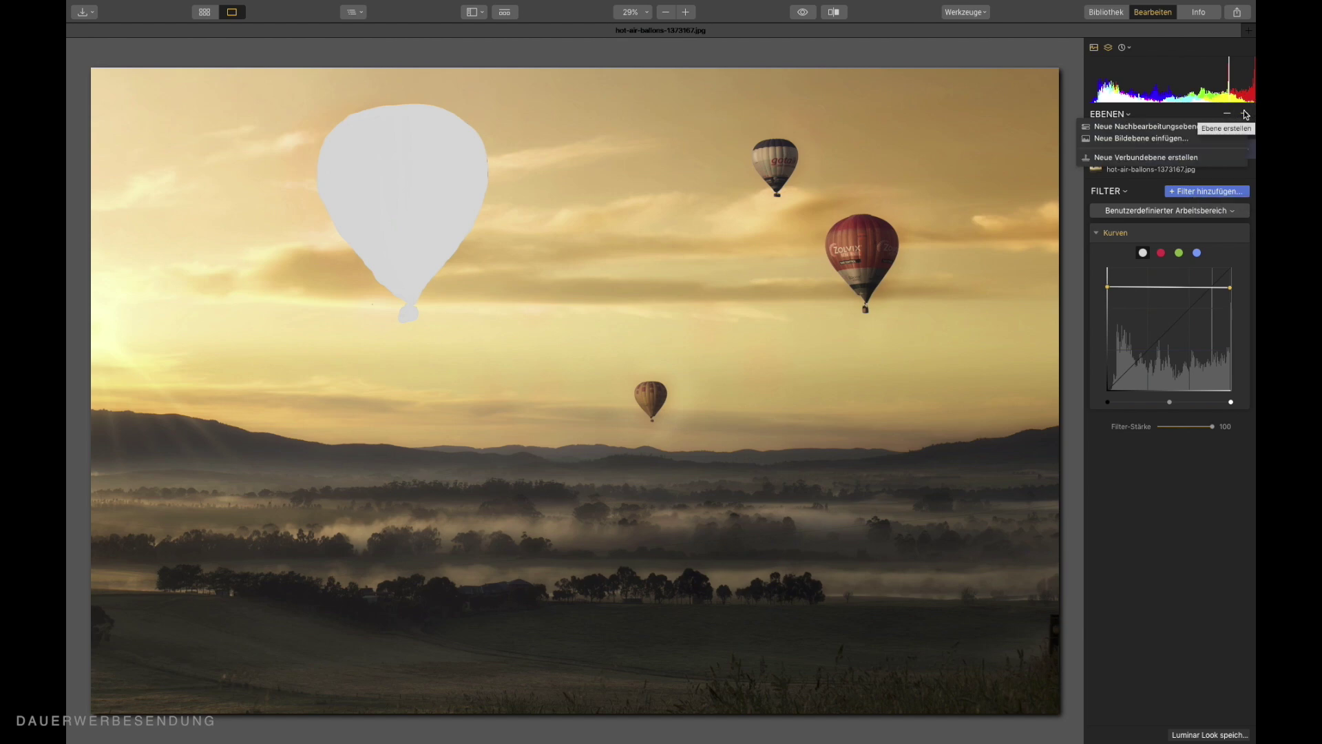
click(1154, 127)
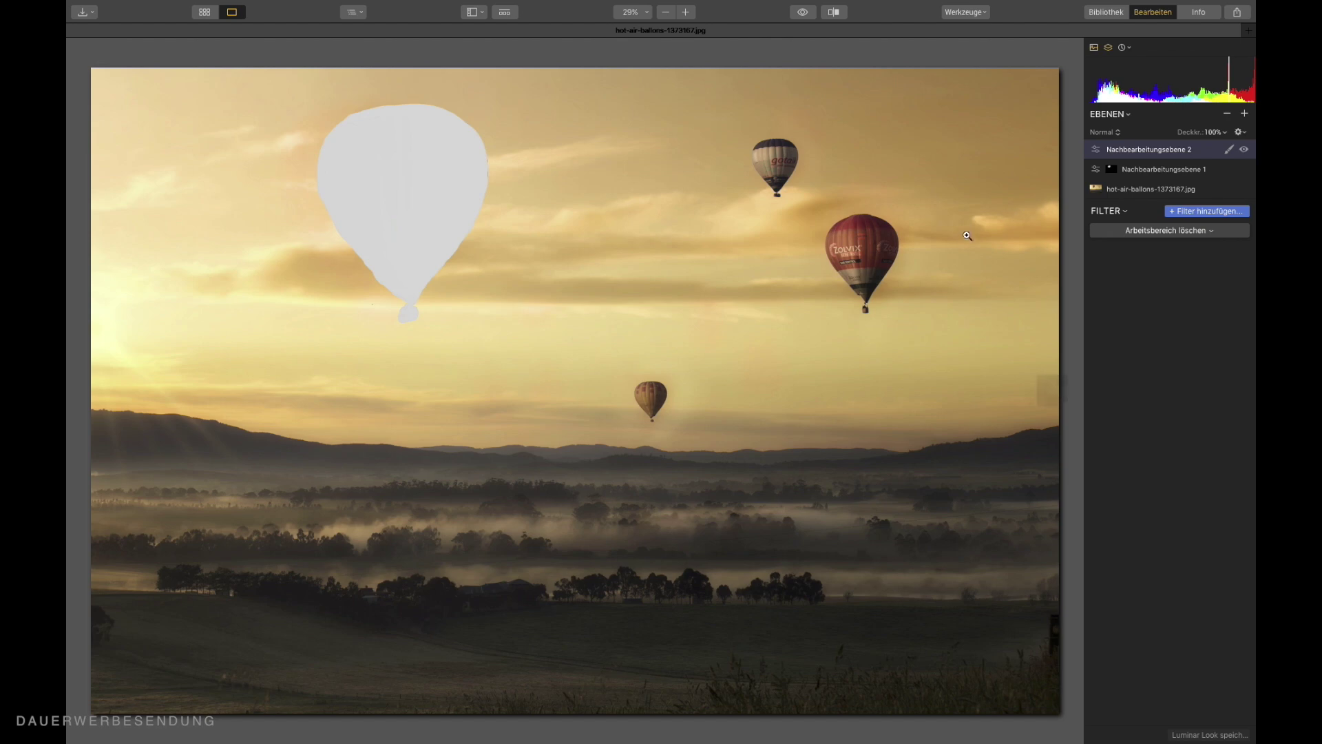
click(909, 249)
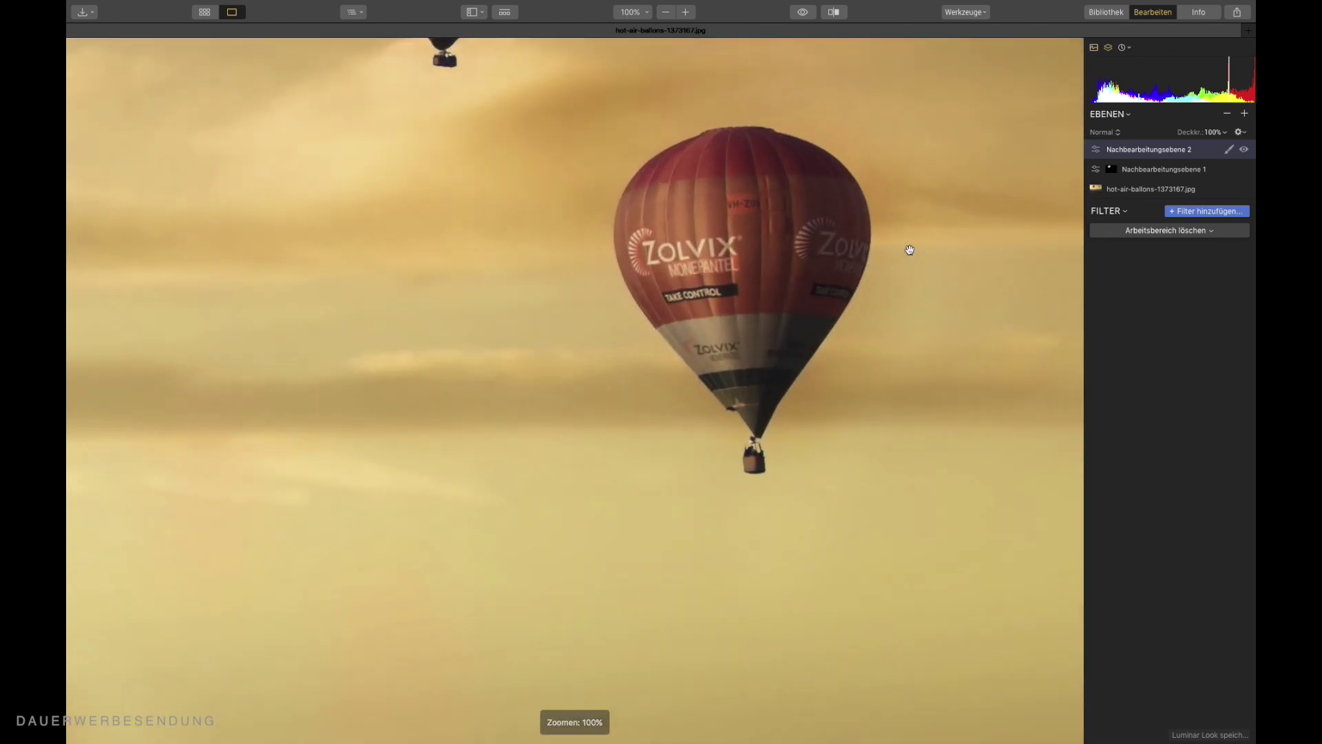
click(1229, 149)
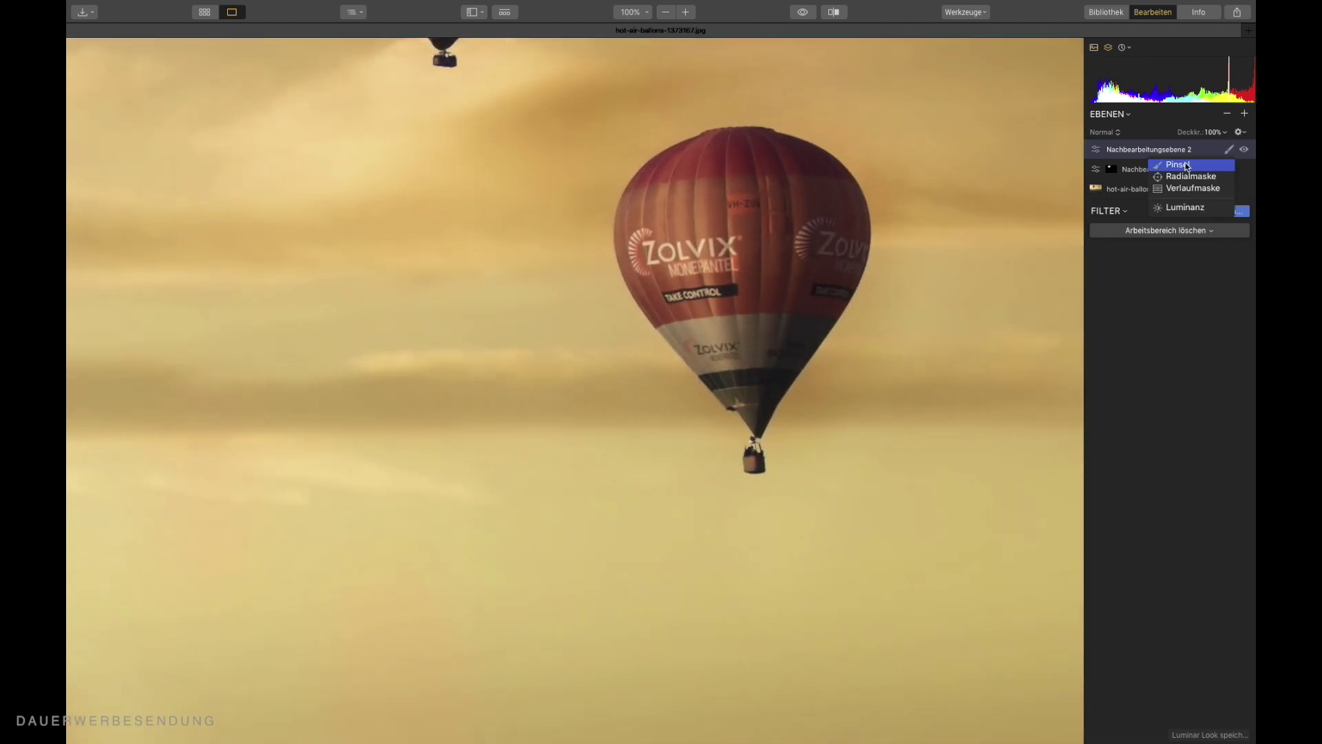
click(1187, 167)
Paint the mask over the red balloon, then its basket with a smaller brush, and finish
right_click(752, 219)
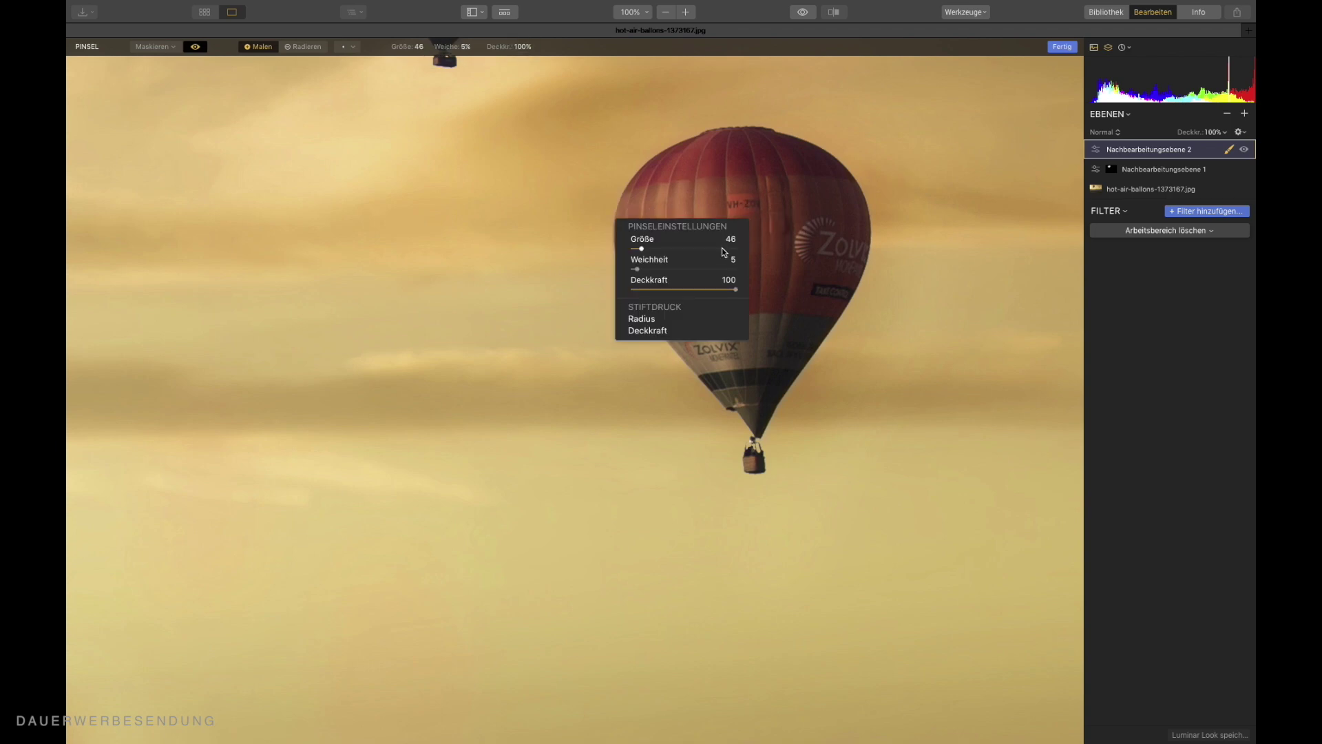
mouse_move(701, 172)
mouse_down()
mouse_move(655, 206)
mouse_move(658, 269)
mouse_move(646, 256)
mouse_move(739, 386)
mouse_move(677, 303)
mouse_move(650, 196)
mouse_move(762, 157)
mouse_move(840, 217)
mouse_move(835, 263)
mouse_move(782, 347)
mouse_move(743, 363)
mouse_move(745, 224)
mouse_move(764, 371)
mouse_move(743, 392)
mouse_move(691, 217)
mouse_move(741, 203)
mouse_move(765, 247)
mouse_move(787, 200)
mouse_move(765, 298)
mouse_up()
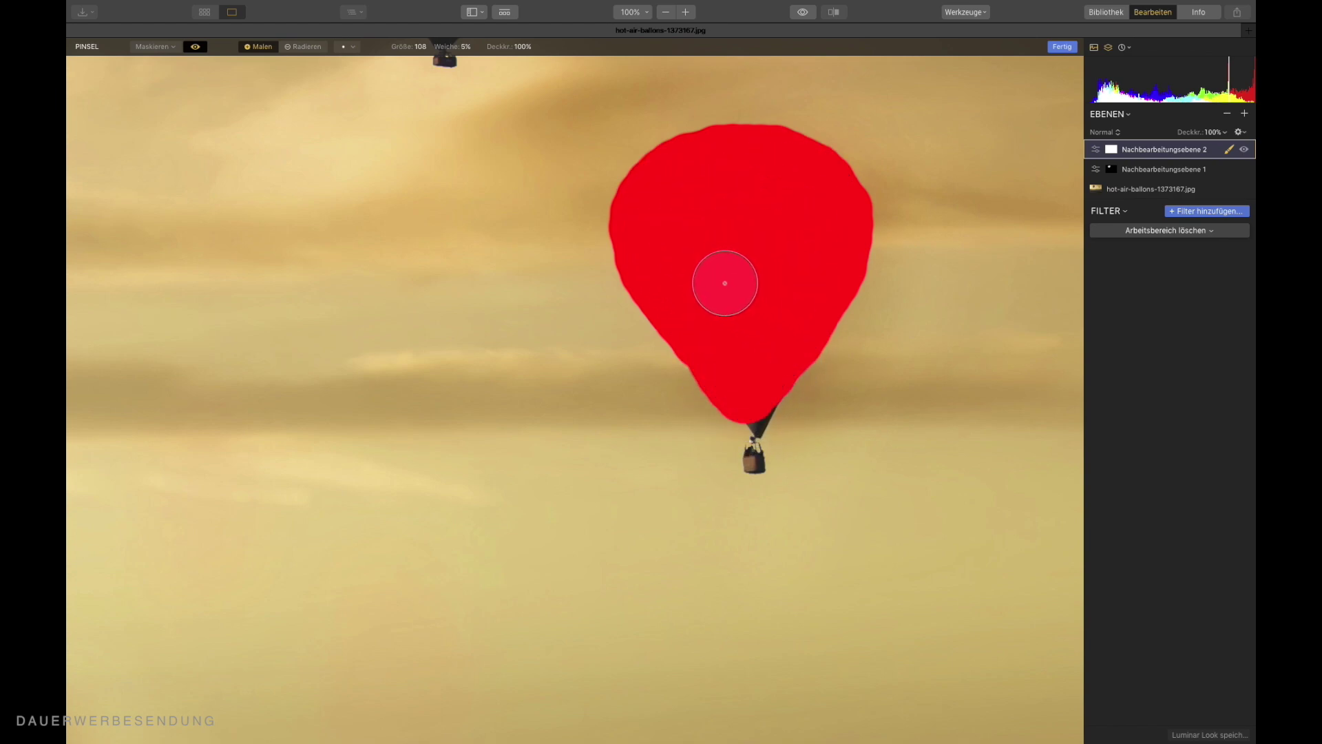
right_click(730, 310)
drag(632, 323, 614, 324)
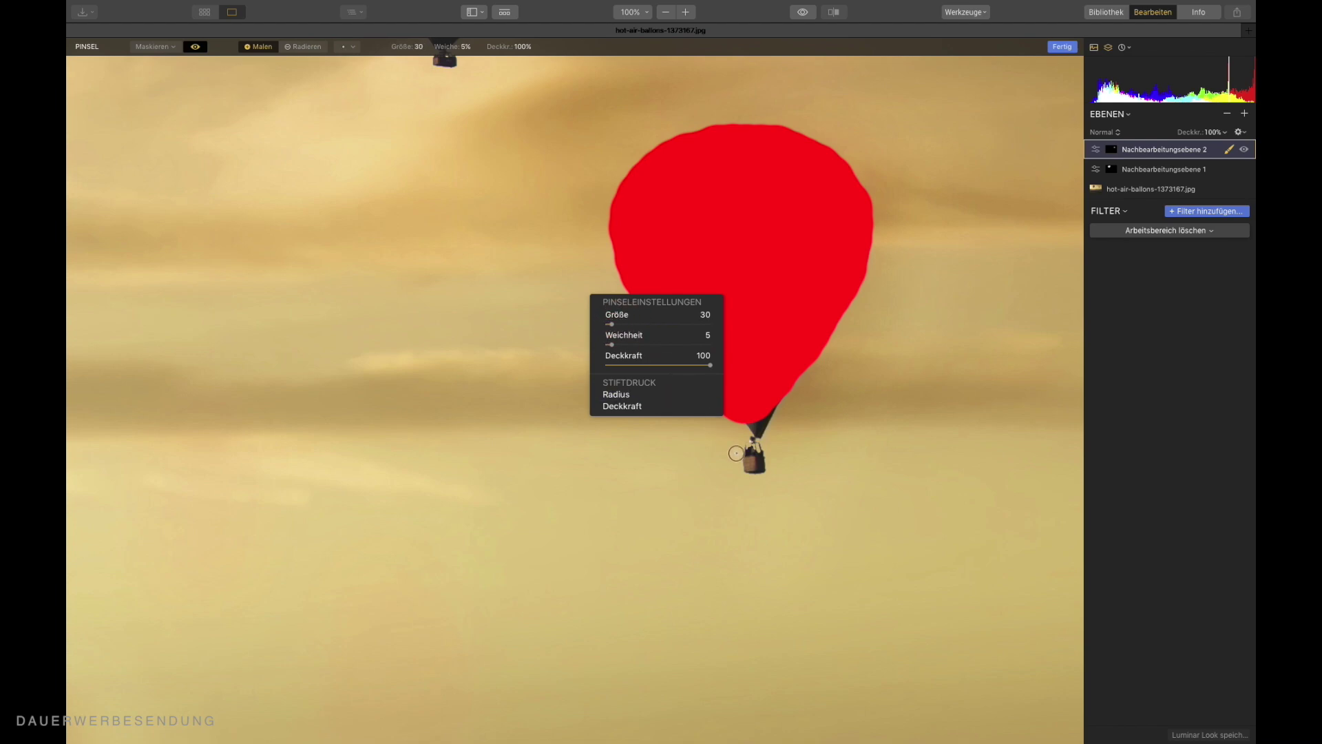
click(753, 458)
mouse_move(750, 457)
mouse_down()
mouse_move(747, 410)
mouse_move(752, 428)
mouse_move(776, 393)
mouse_move(745, 439)
mouse_up()
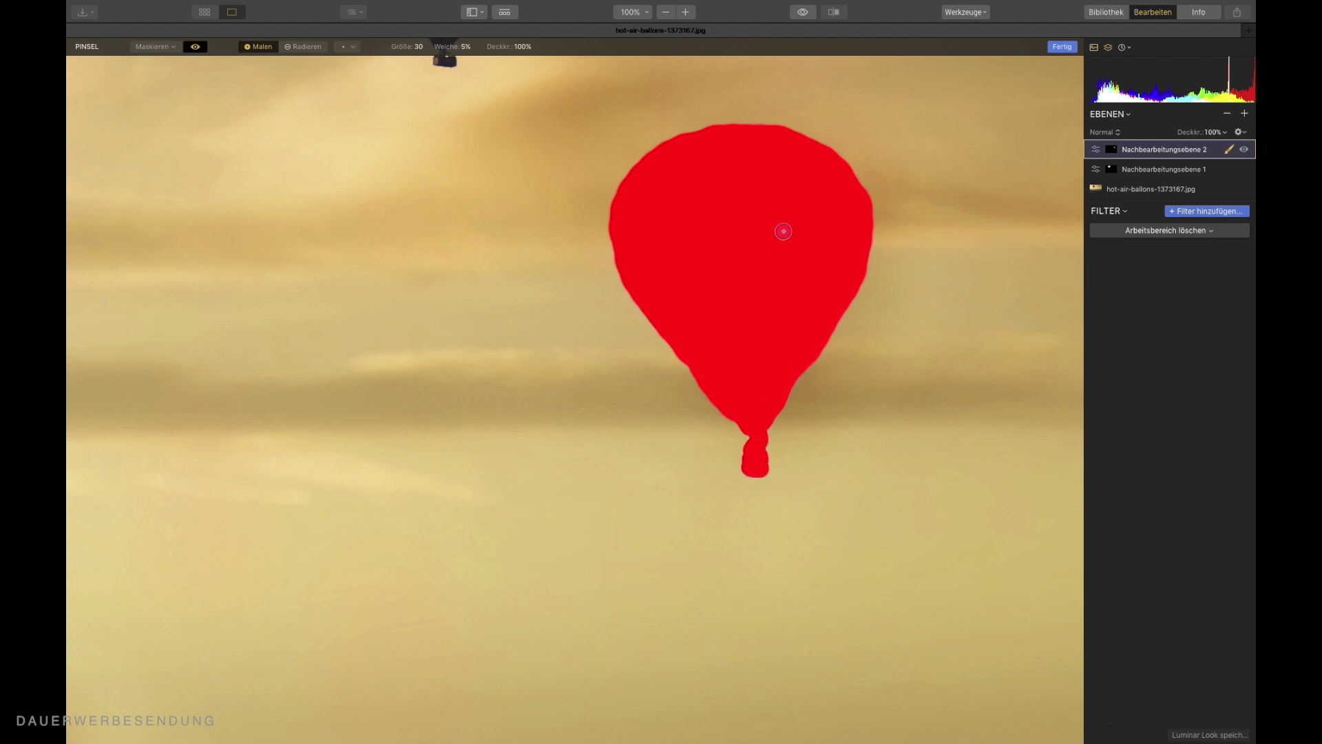
click(1230, 151)
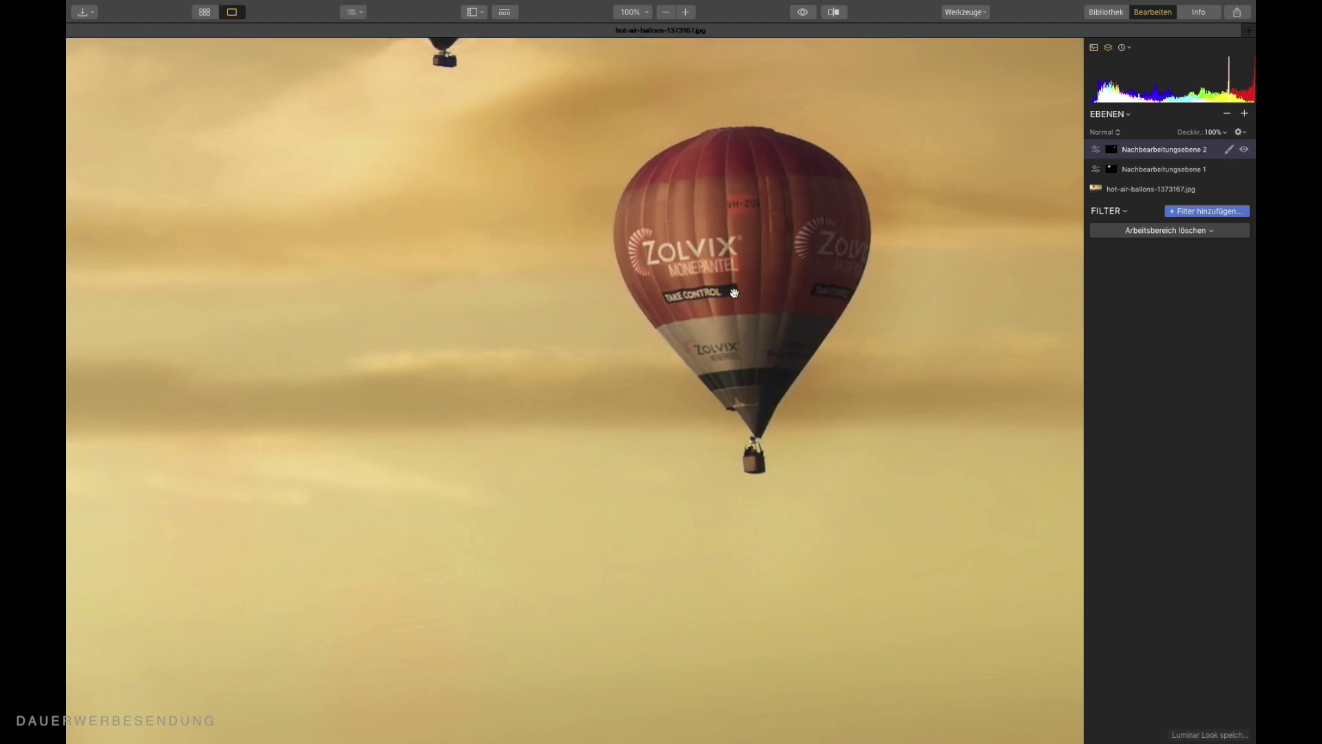
Zoom to fit, add Kurven, and level black and white points into a flat mid-grey curve
key(super+0)
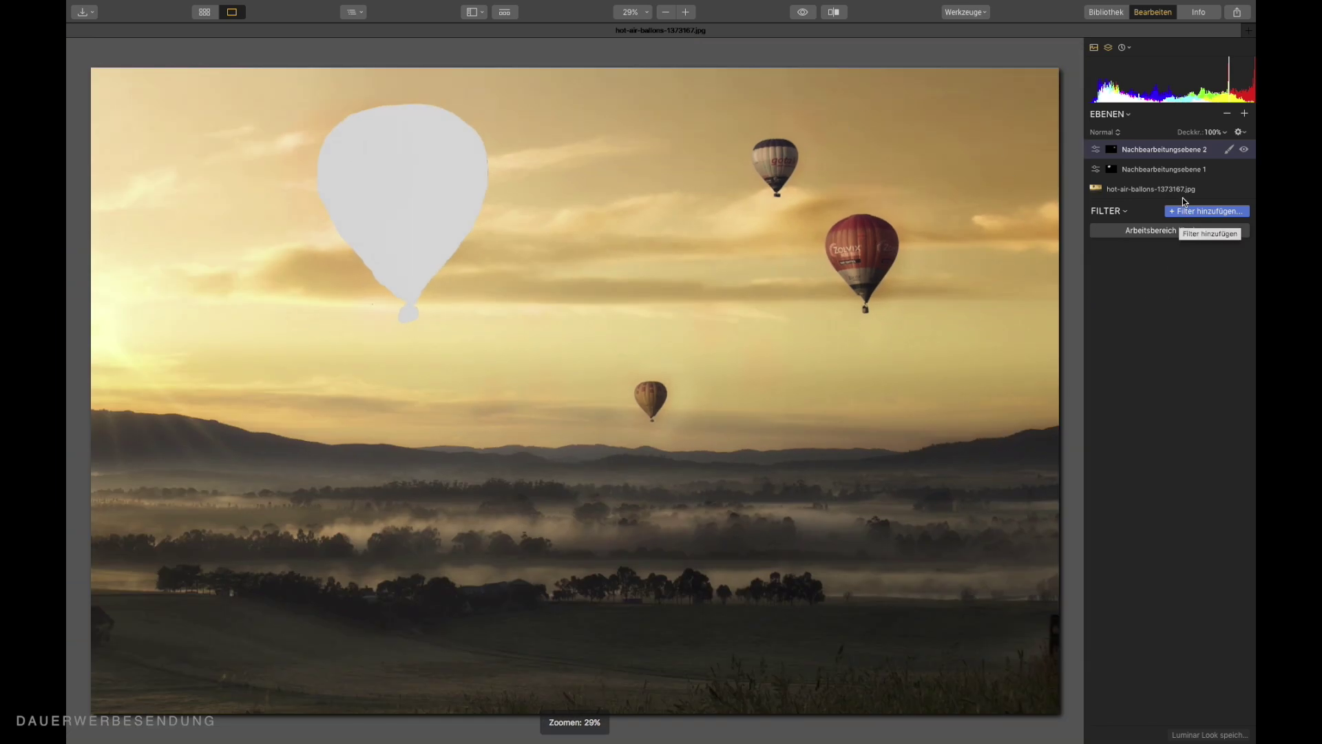
click(1216, 215)
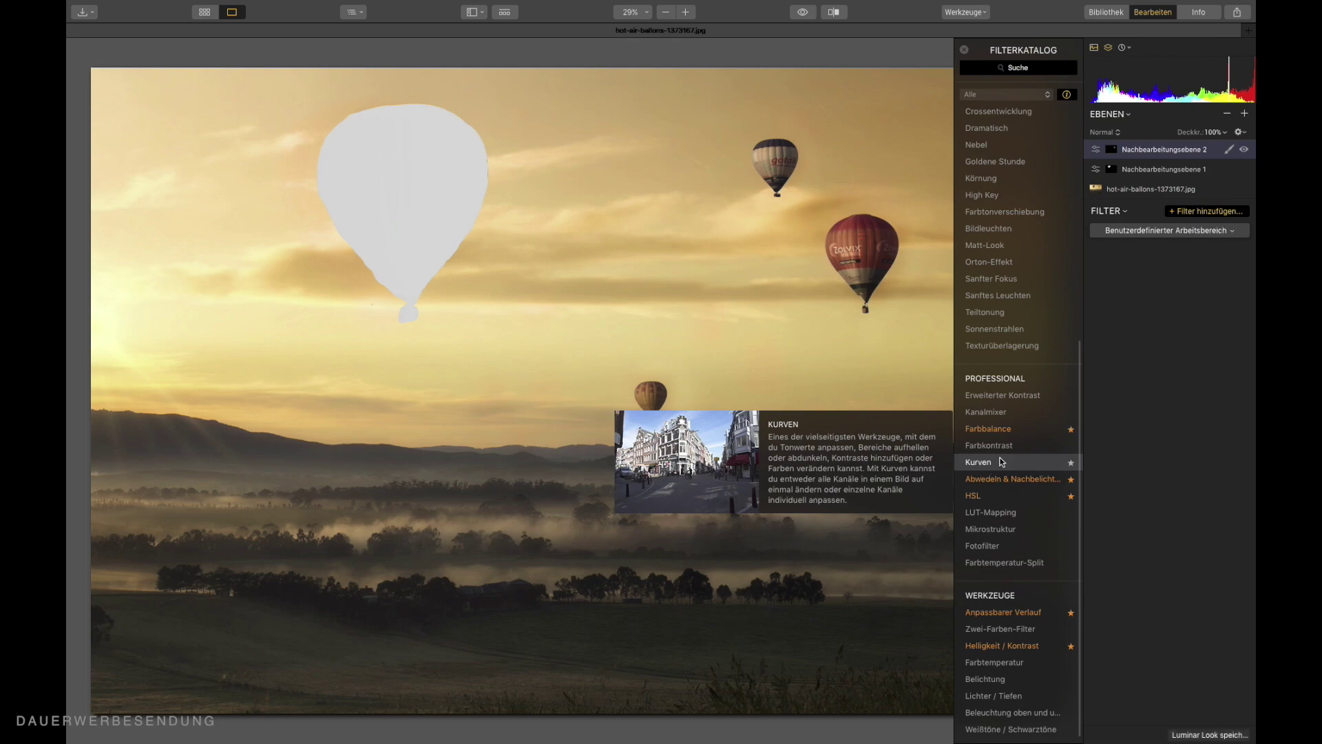
click(964, 50)
drag(1107, 411, 1106, 357)
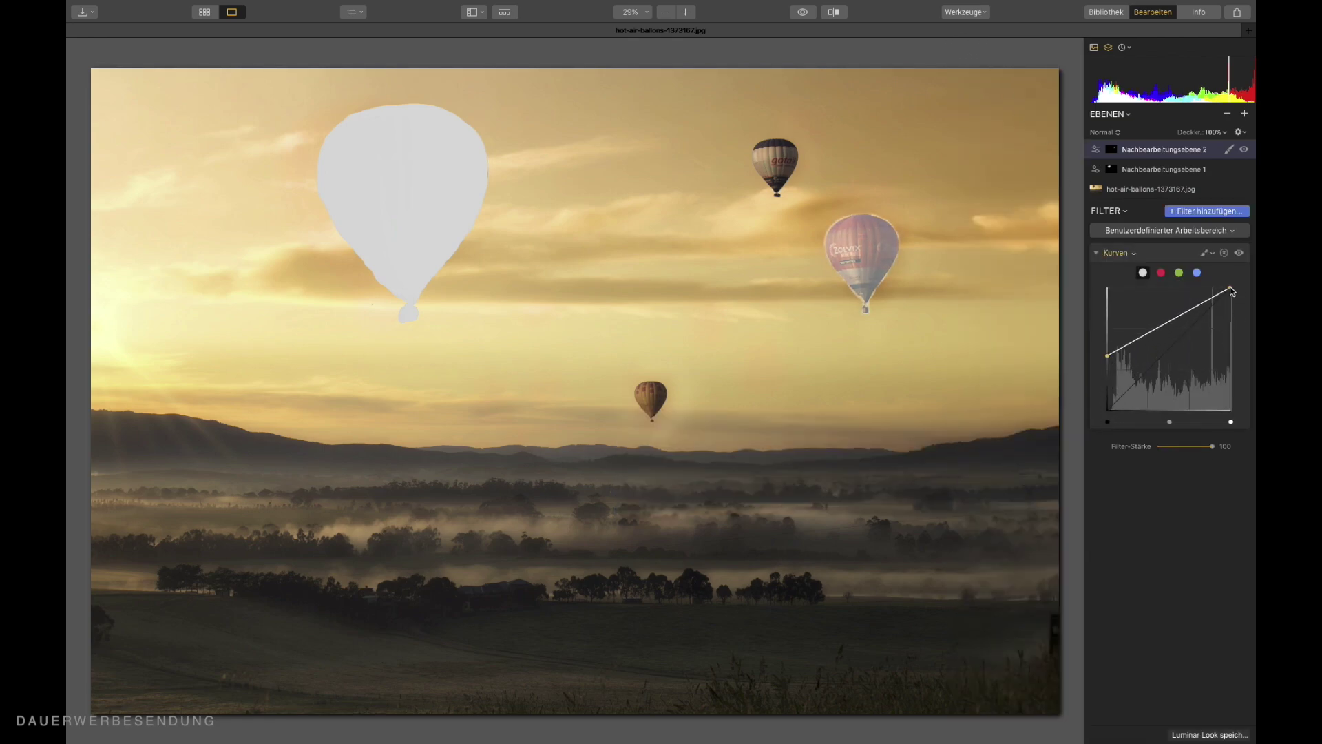
drag(1232, 291, 1239, 356)
drag(1106, 356, 1106, 353)
drag(1232, 355, 1233, 356)
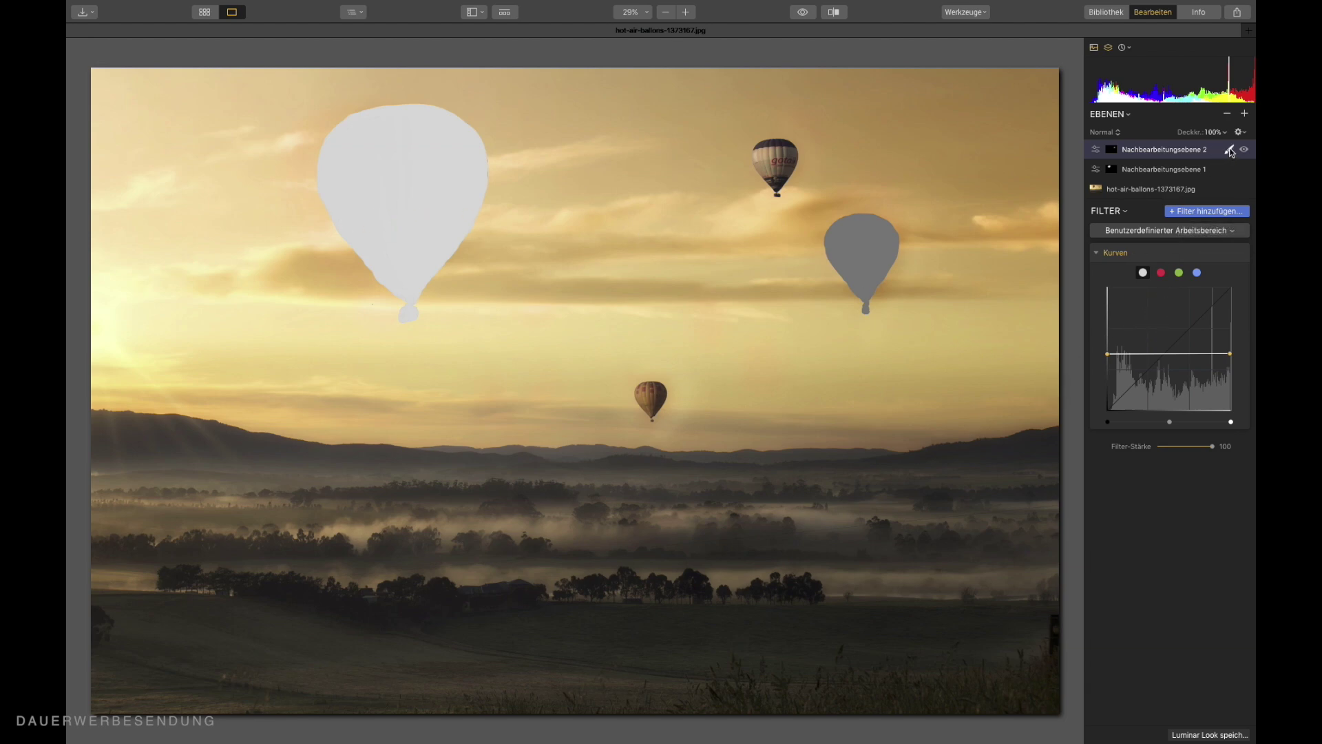
Add a third adjustment layer and zoom in on the upper balloon
click(1244, 114)
click(1244, 115)
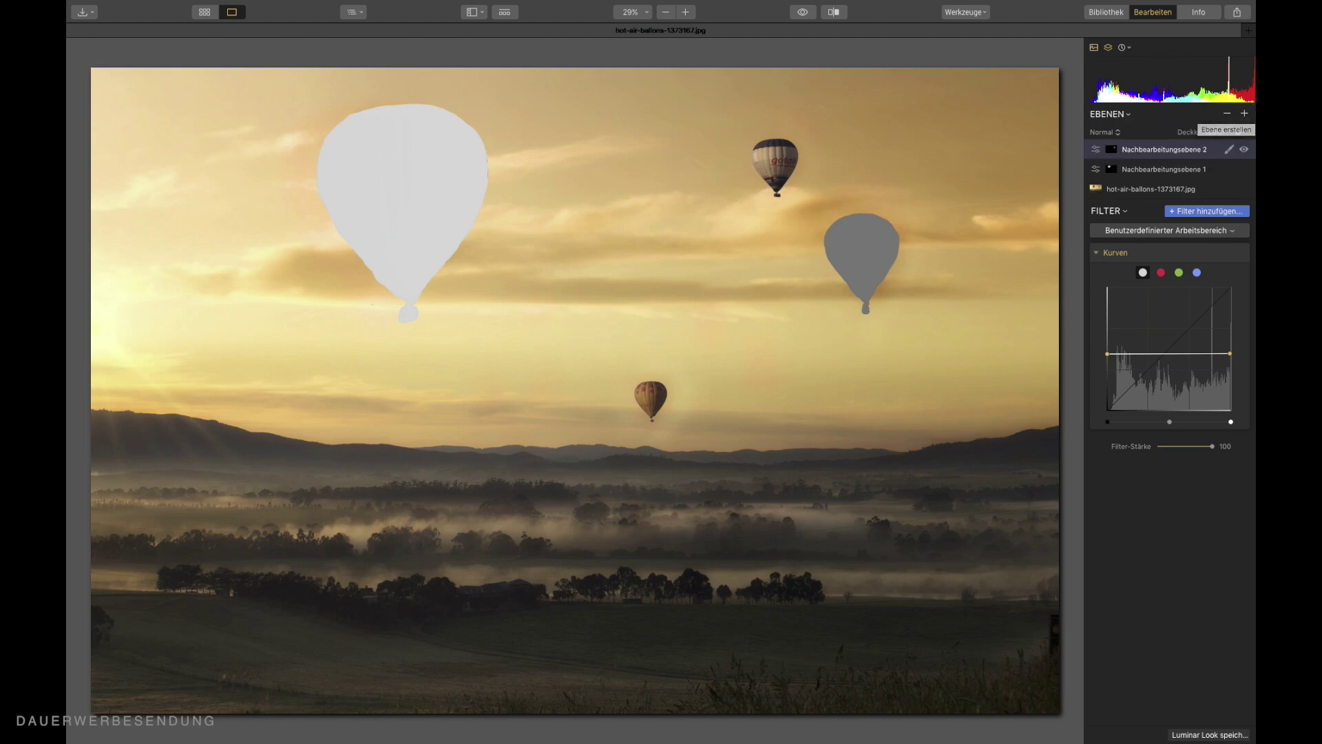
click(1244, 114)
click(1245, 115)
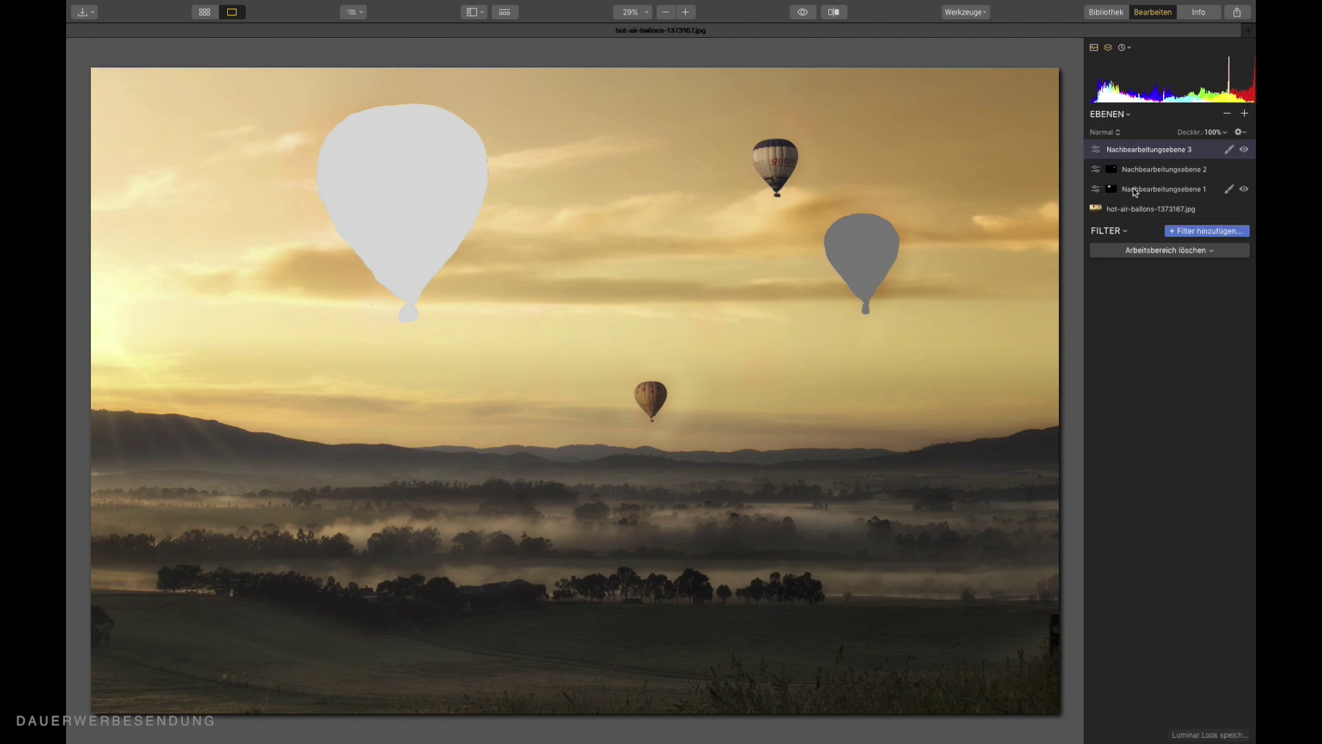
click(819, 162)
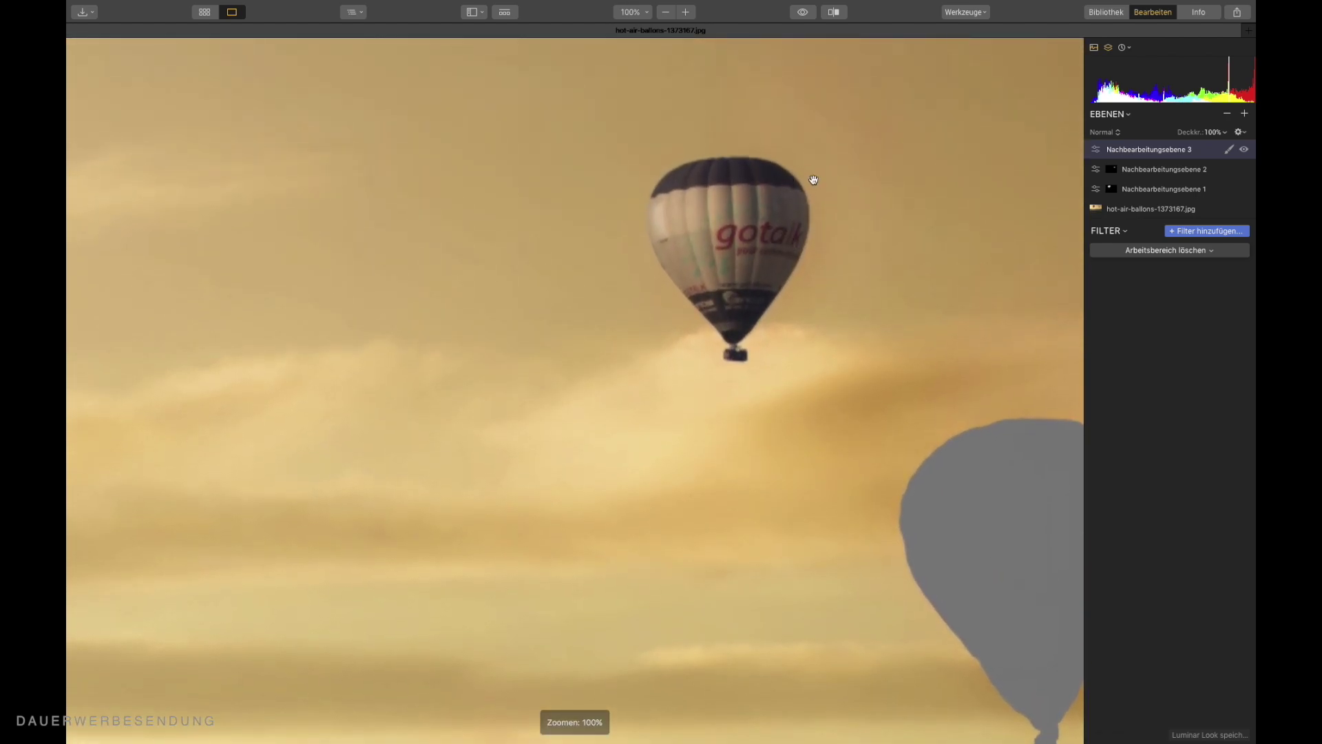
Choose a Pinsel mask with red overlay, paint over the upper balloon, and reduce Größe to 29
drag(813, 180, 783, 192)
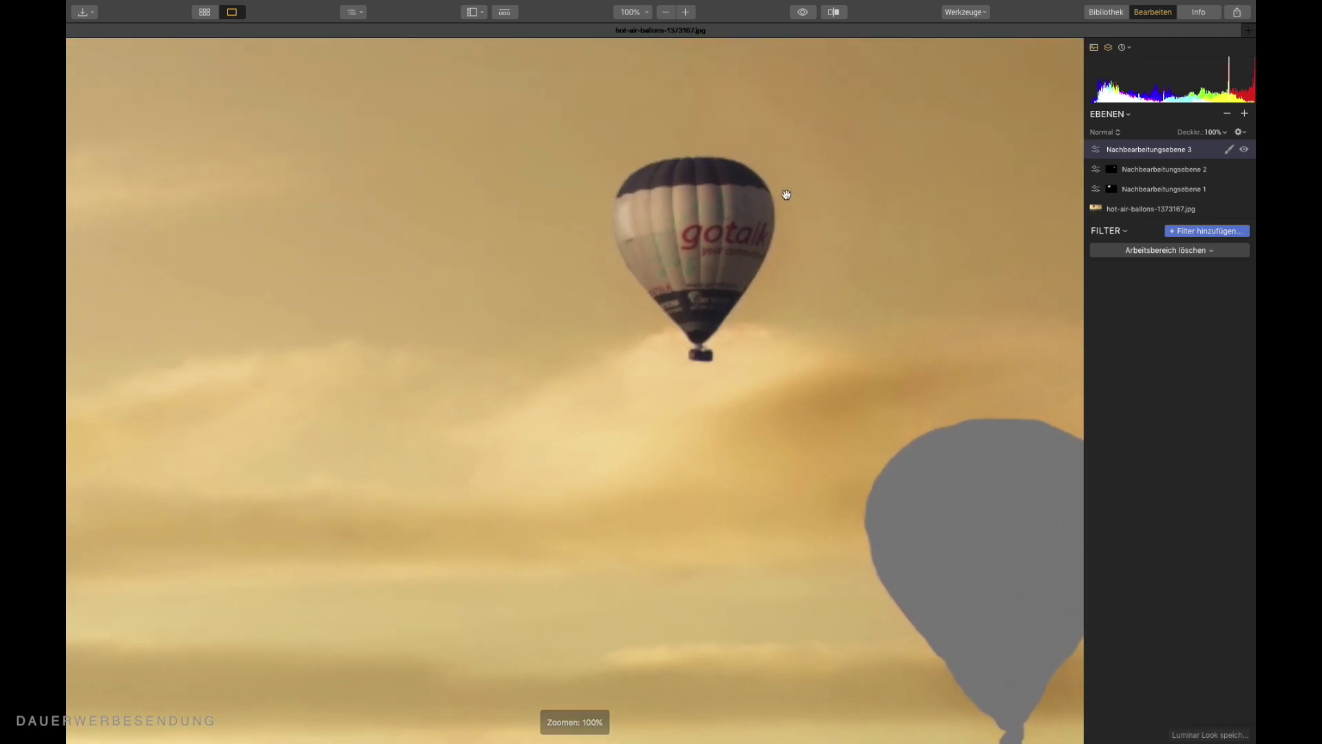
click(1229, 150)
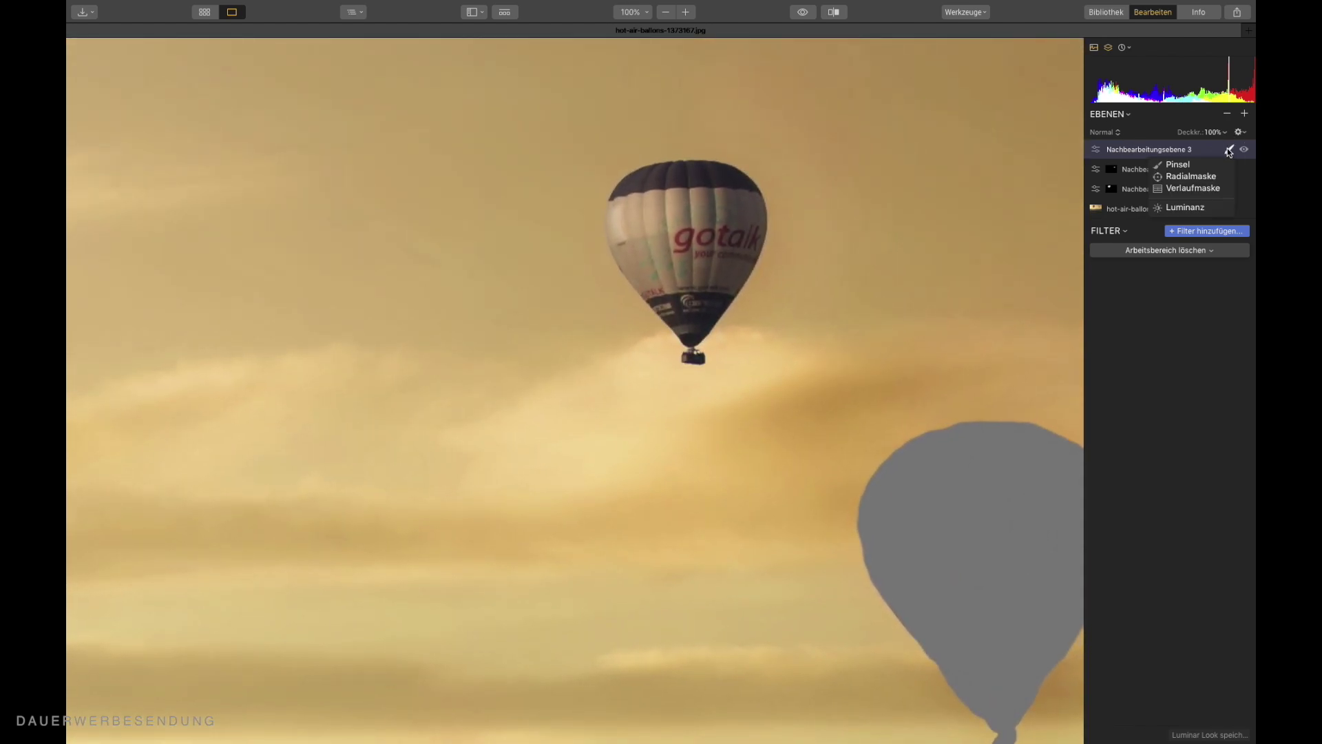
click(1184, 163)
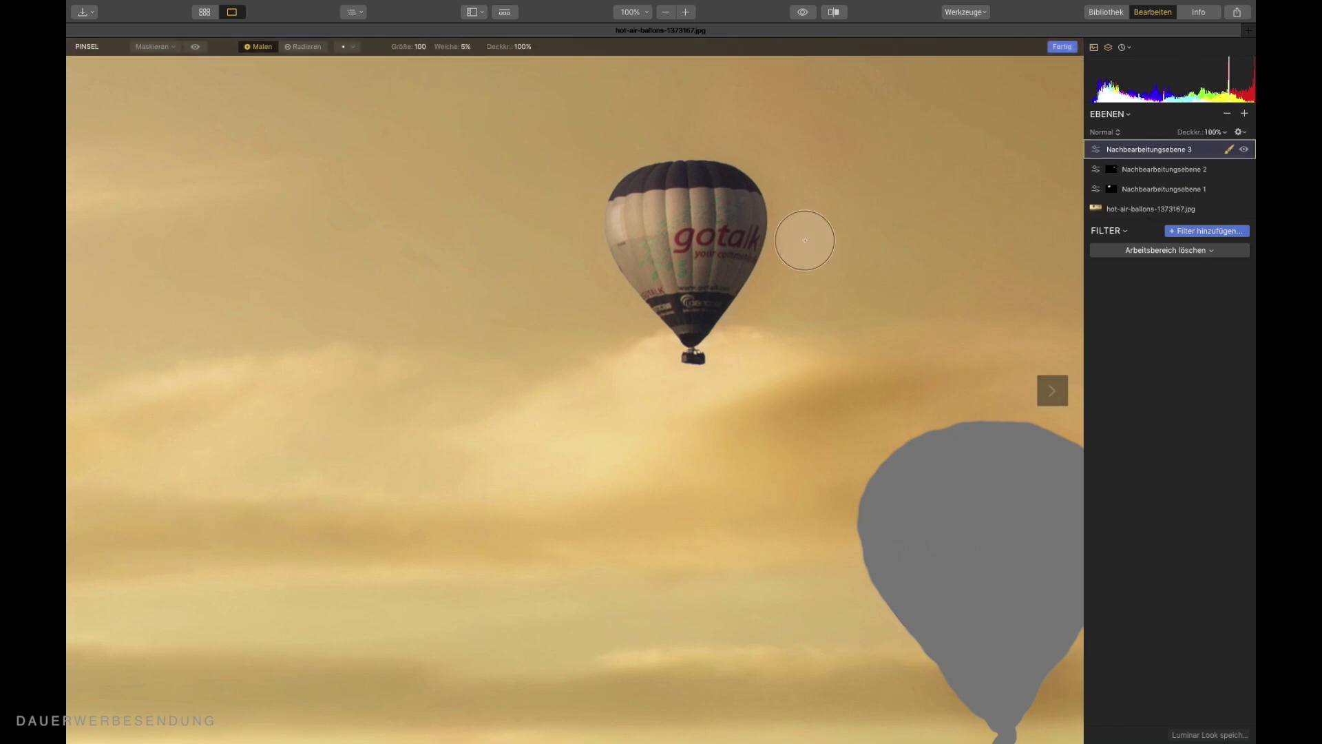
click(660, 206)
click(195, 46)
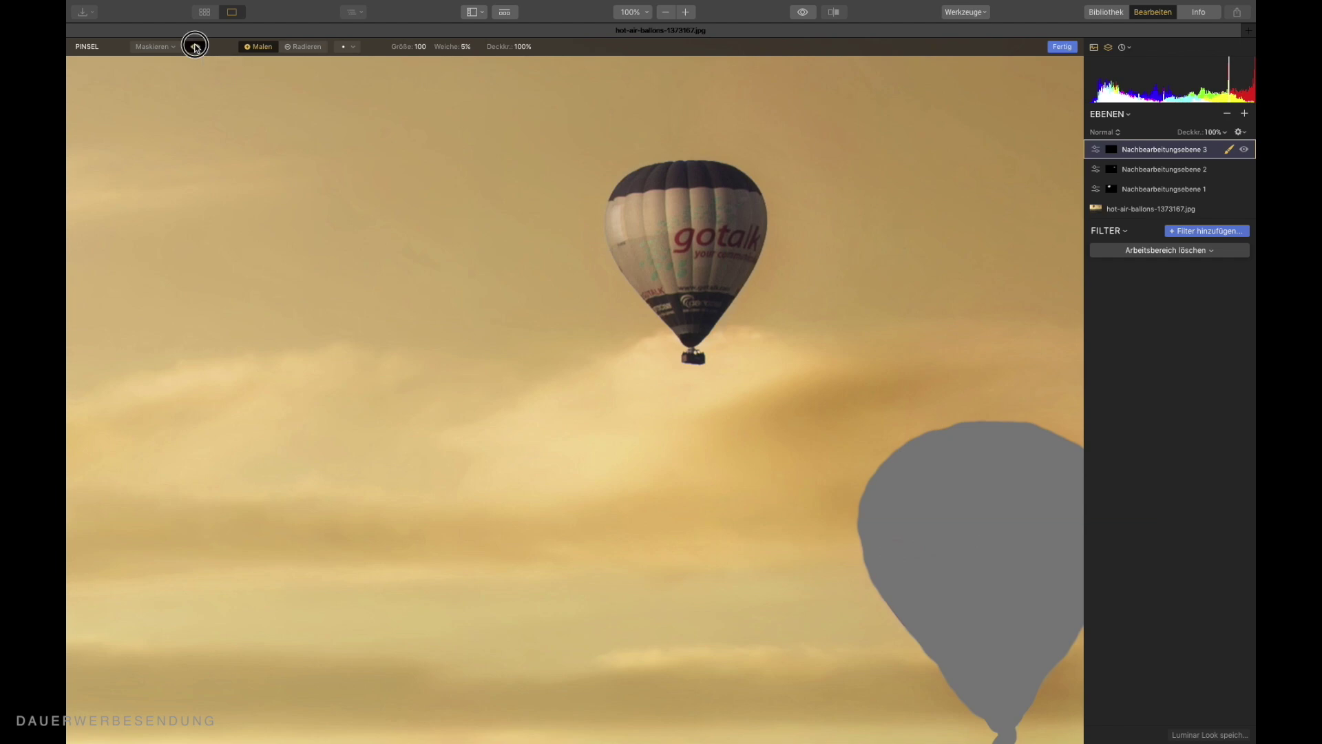
mouse_move(649, 207)
mouse_down()
mouse_move(637, 234)
mouse_move(684, 306)
mouse_move(642, 254)
mouse_move(641, 204)
mouse_move(713, 192)
mouse_move(687, 189)
mouse_move(727, 193)
mouse_move(740, 209)
mouse_move(701, 294)
mouse_move(695, 239)
mouse_move(643, 260)
mouse_up()
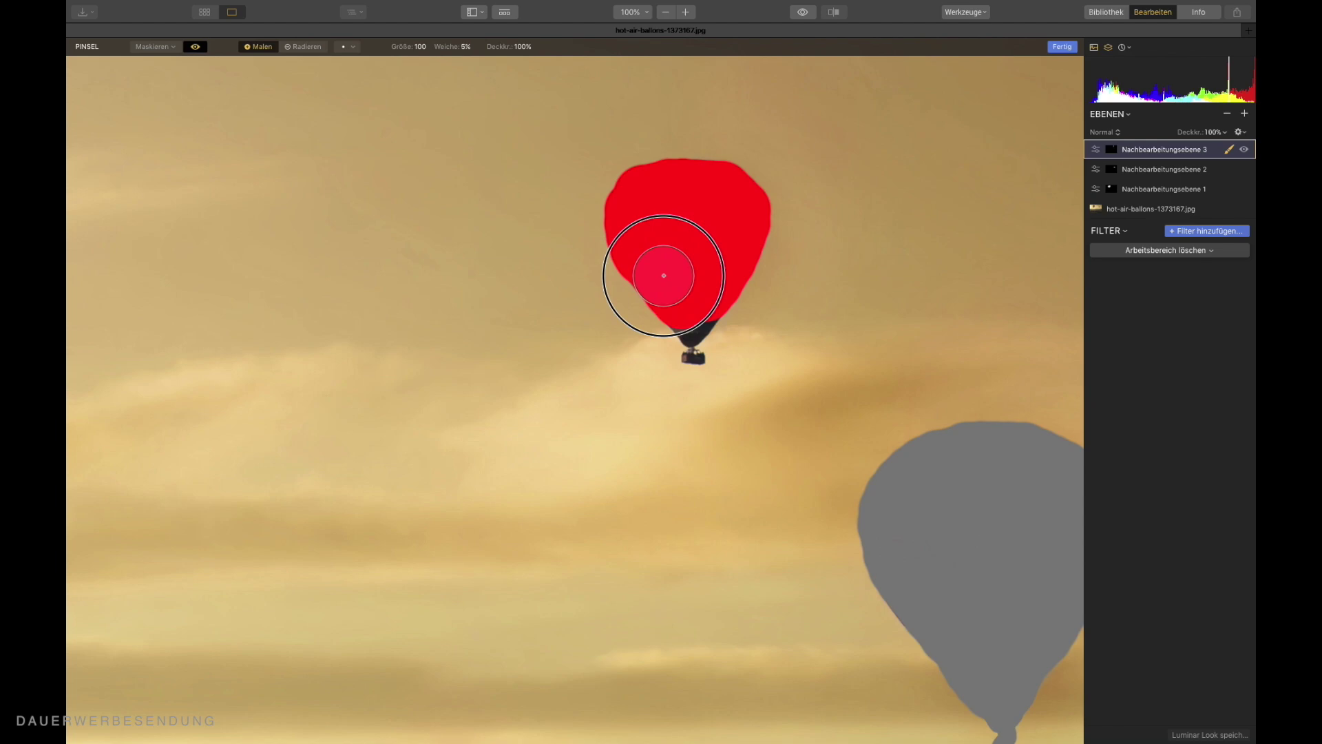
right_click(688, 261)
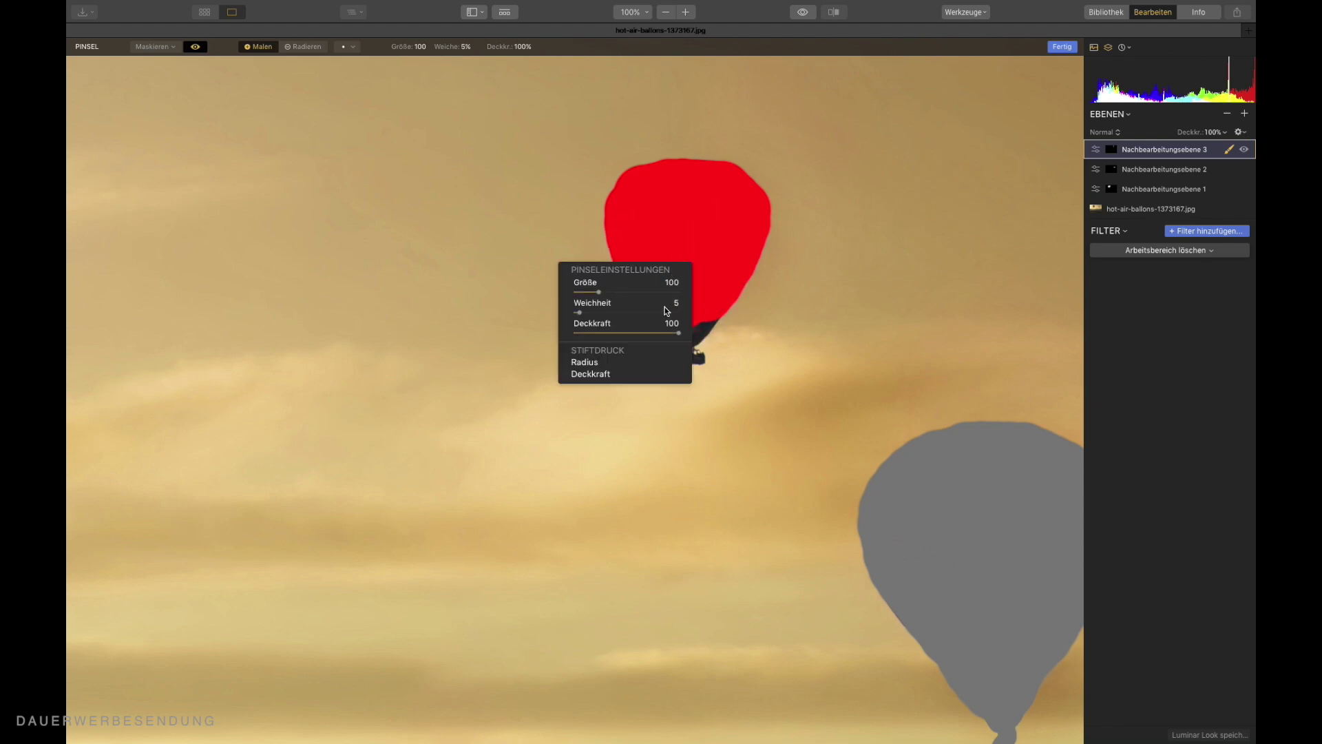
drag(599, 292, 579, 292)
Zoom to the upper balloon's bottom, enlarge the brush to 66, and mask its dark lower part and basket
click(717, 251)
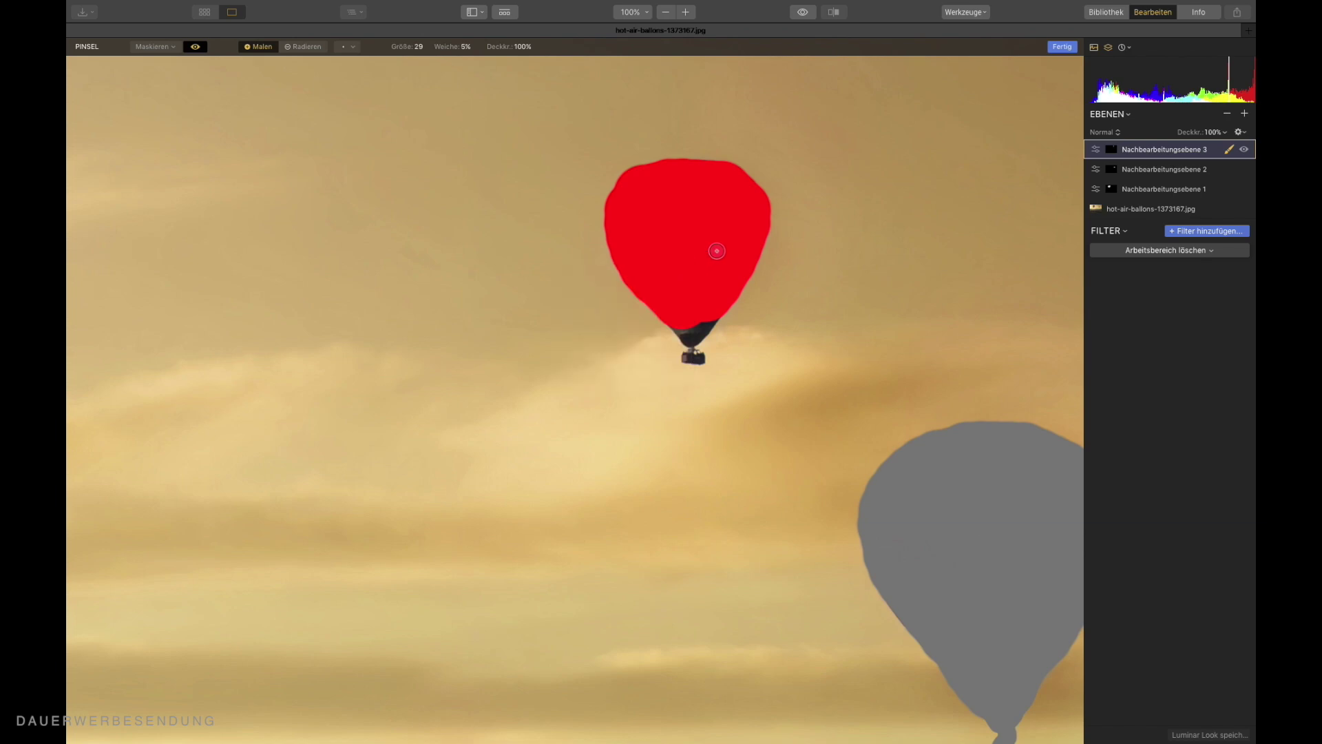
key(super+plus)
key(super+plus)
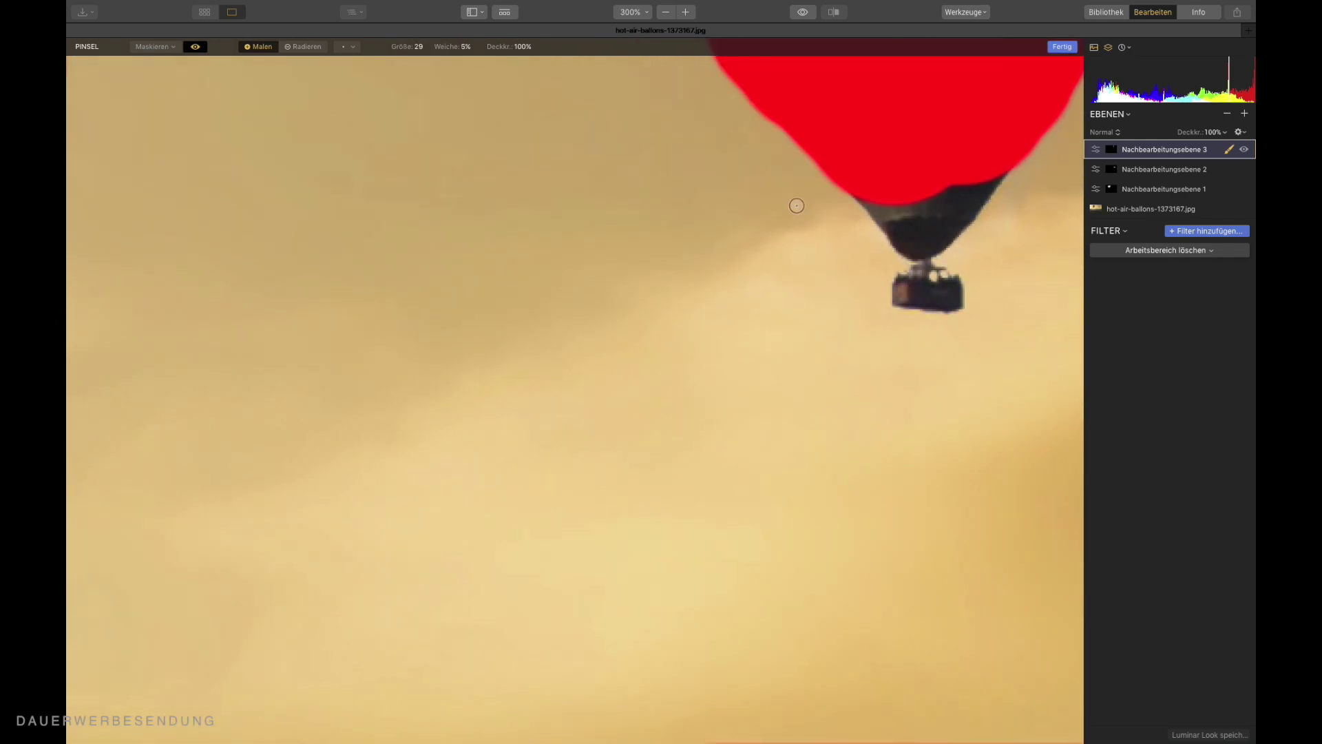
drag(792, 206, 502, 402)
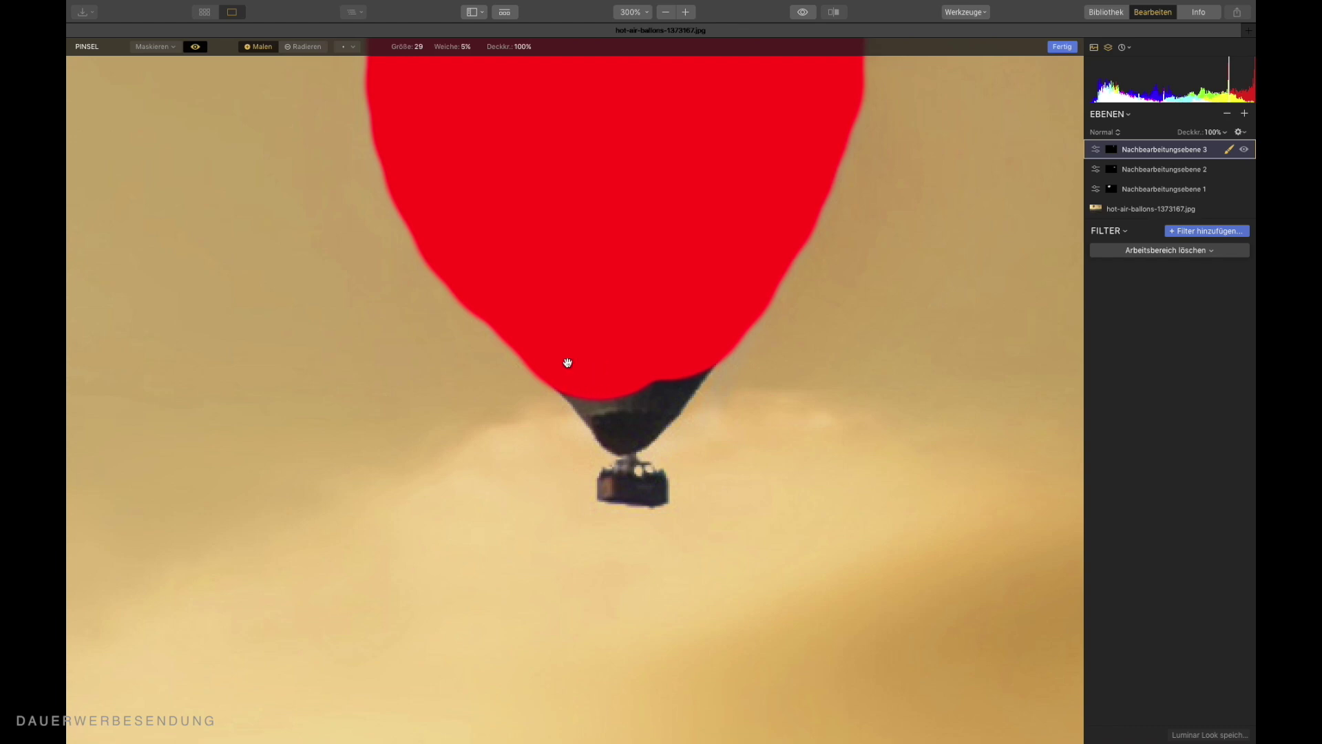
mouse_move(567, 362)
mouse_down()
mouse_move(392, 448)
mouse_move(841, 342)
mouse_move(461, 374)
mouse_move(524, 418)
mouse_move(561, 353)
mouse_up()
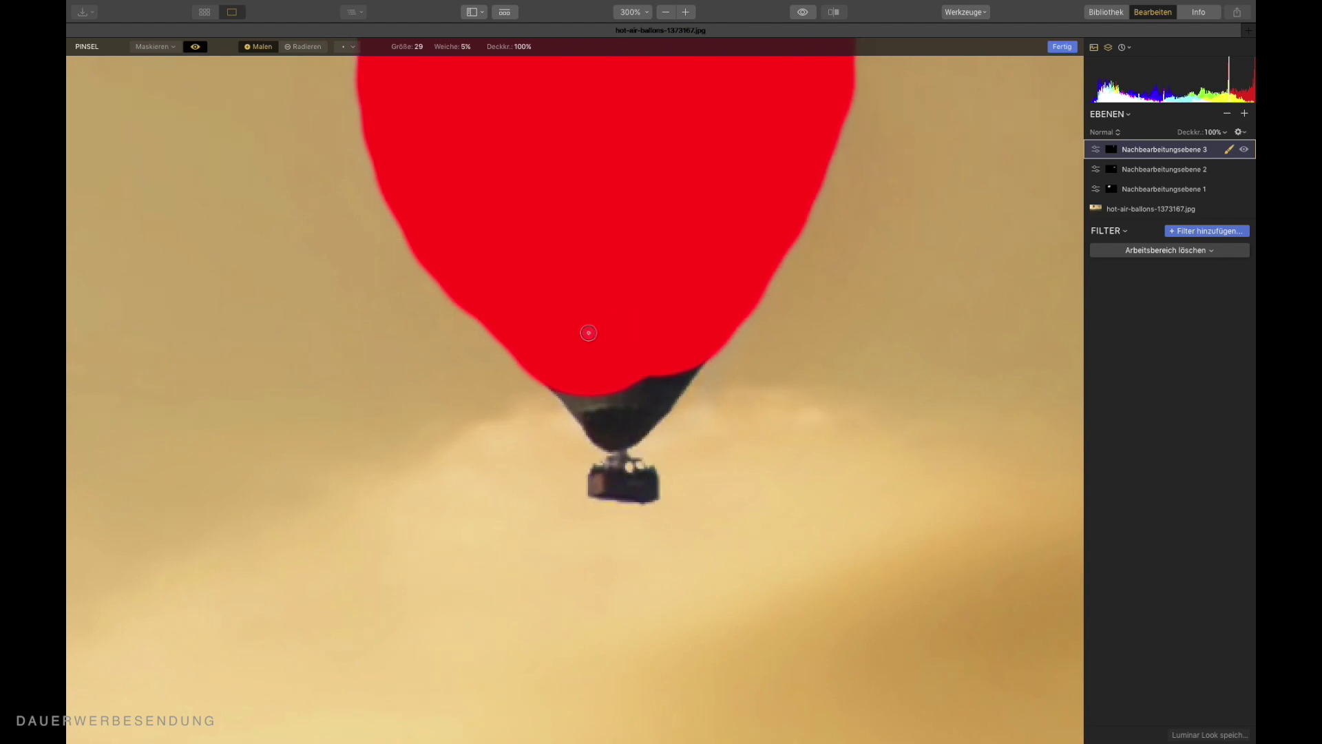
right_click(612, 356)
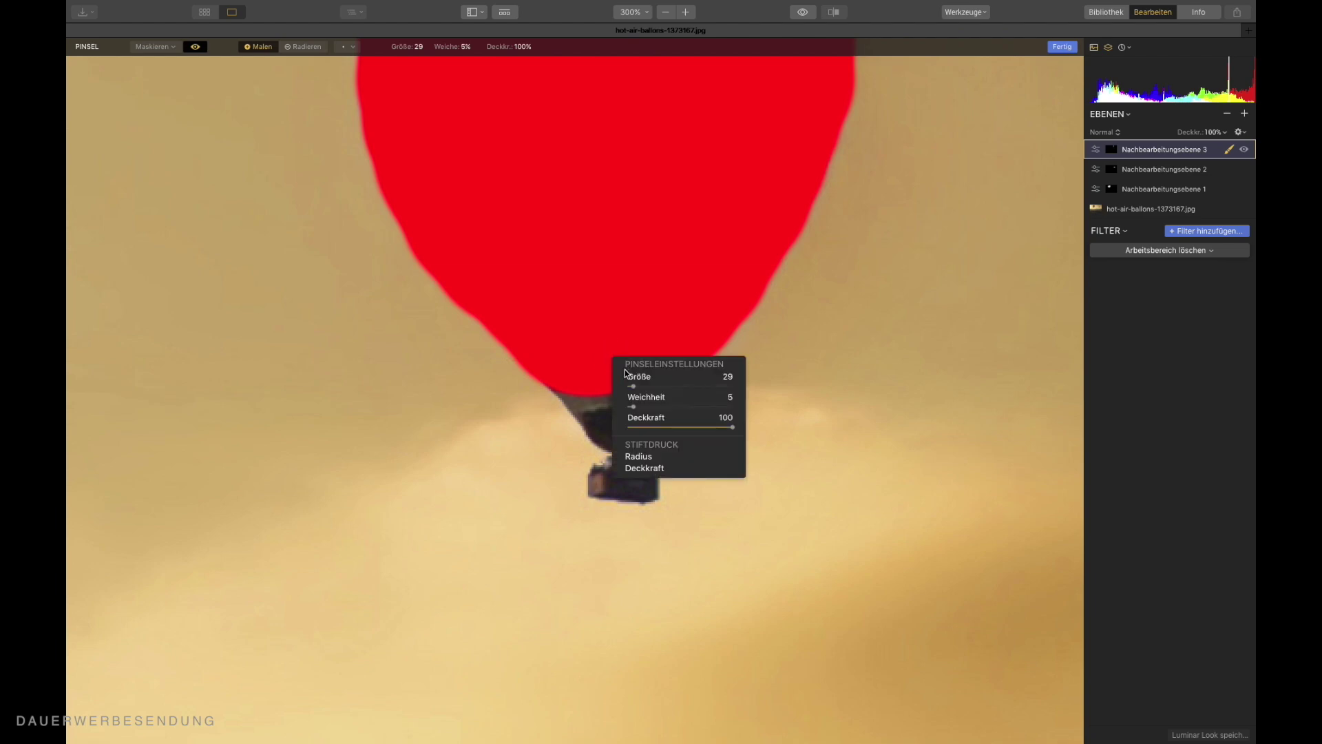
drag(641, 383, 635, 386)
mouse_move(557, 374)
mouse_down()
mouse_move(618, 434)
mouse_move(585, 407)
mouse_move(606, 431)
mouse_move(626, 431)
mouse_move(666, 369)
mouse_up()
mouse_move(606, 478)
mouse_down()
mouse_move(641, 483)
mouse_move(621, 456)
mouse_move(651, 486)
mouse_up()
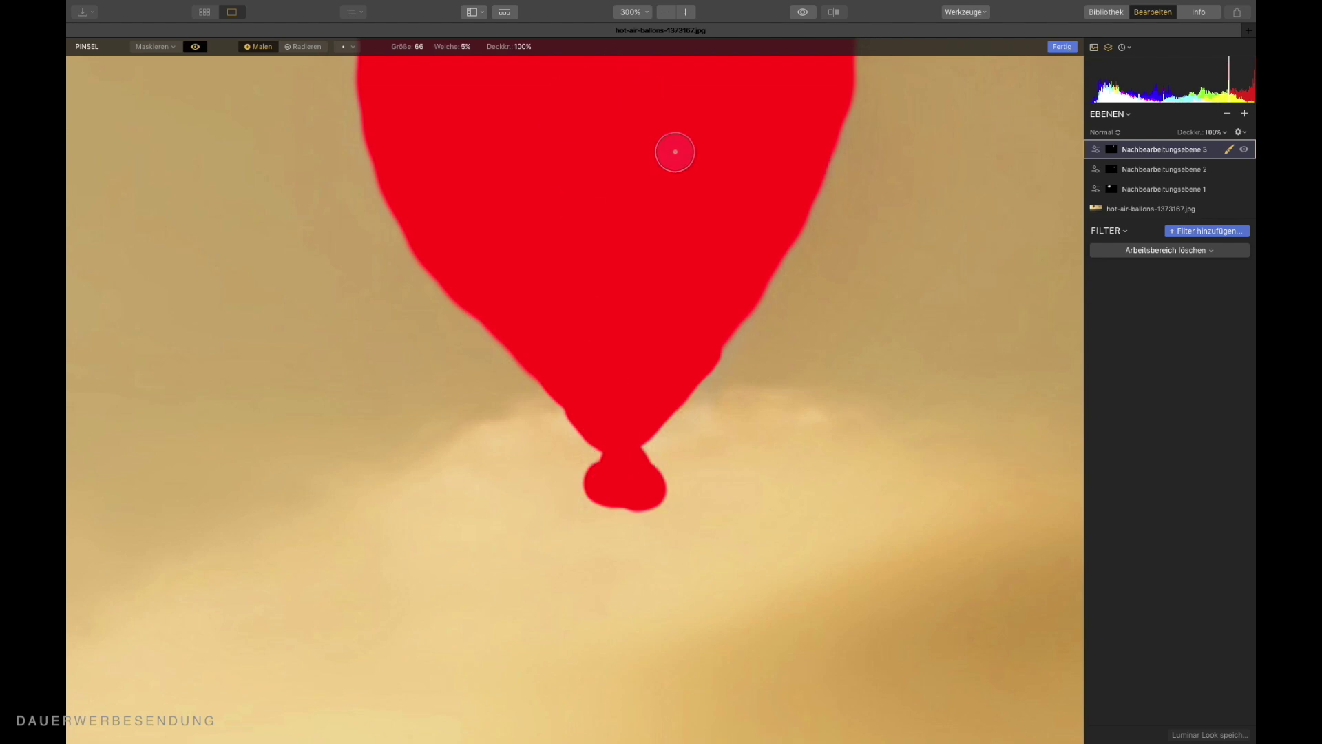
Finish the mask, zoom to fit, and add the Kurven filter to Nachbearbeitungsebene 3
click(1229, 152)
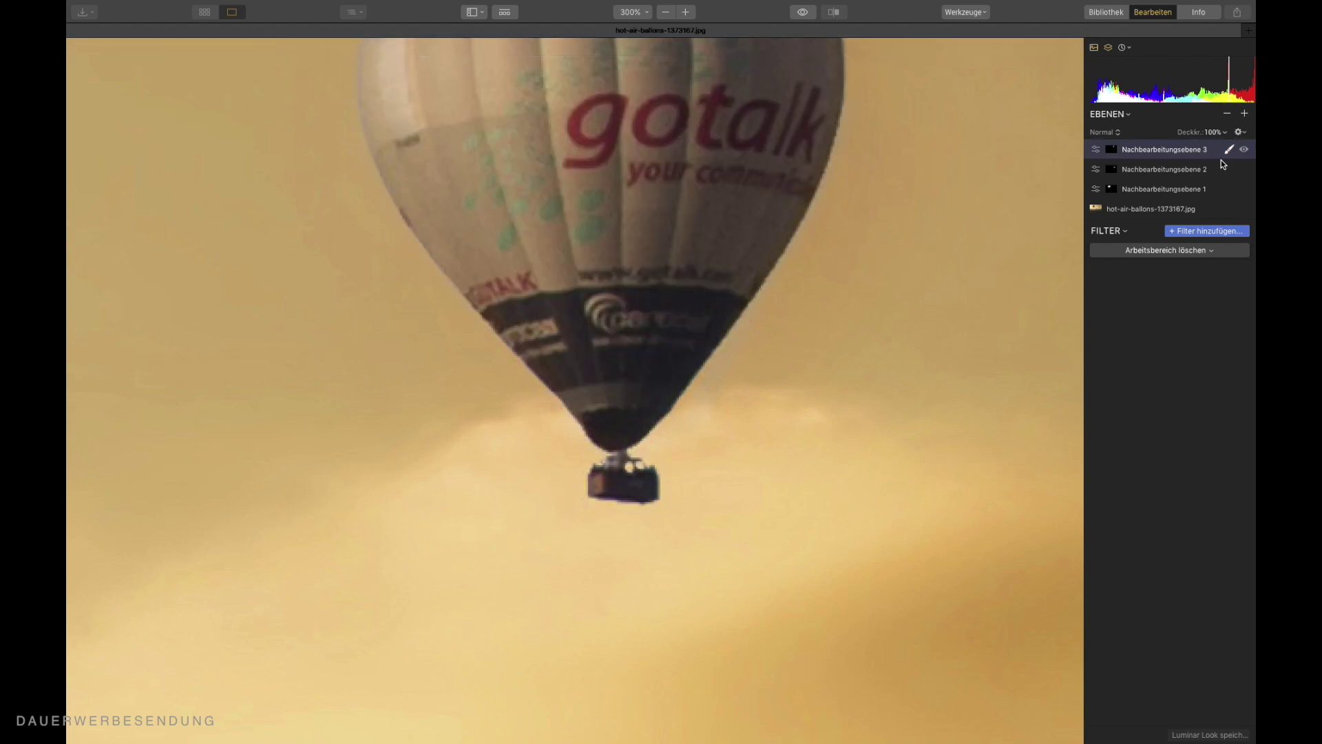
key(super+0)
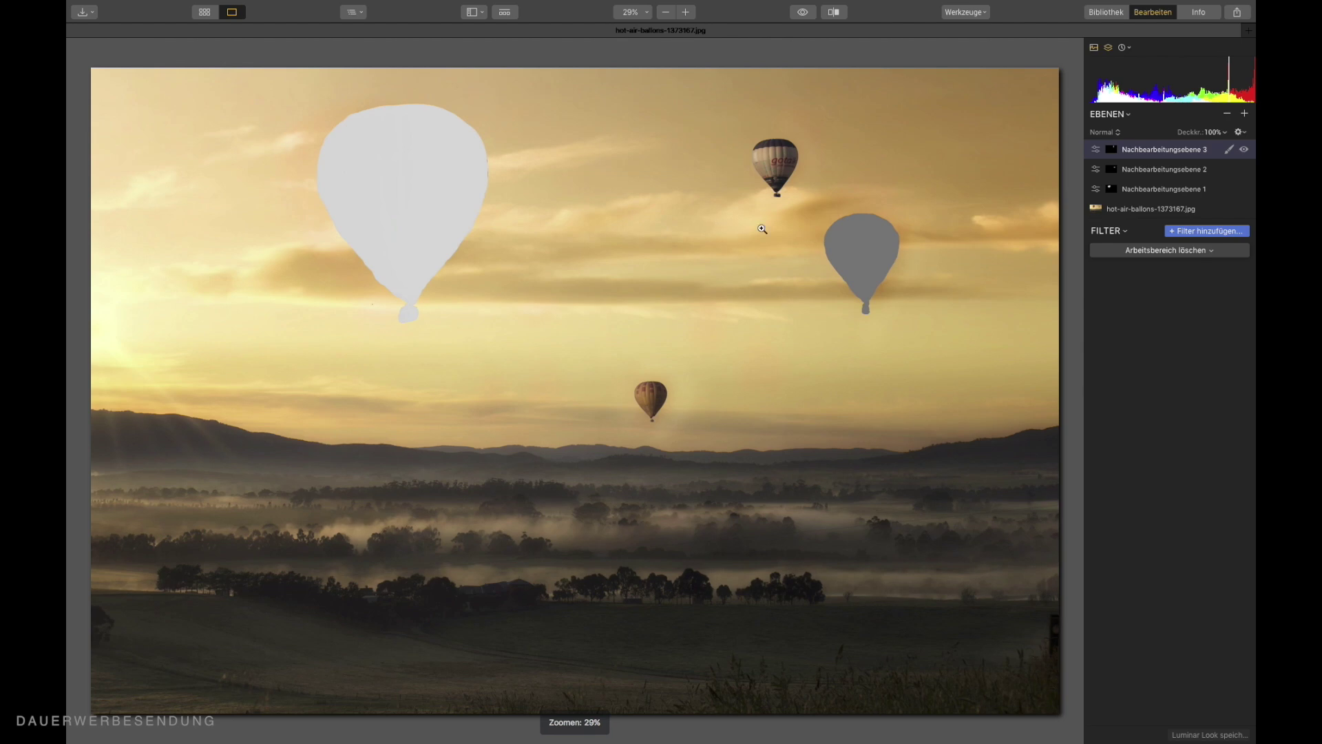
click(1212, 233)
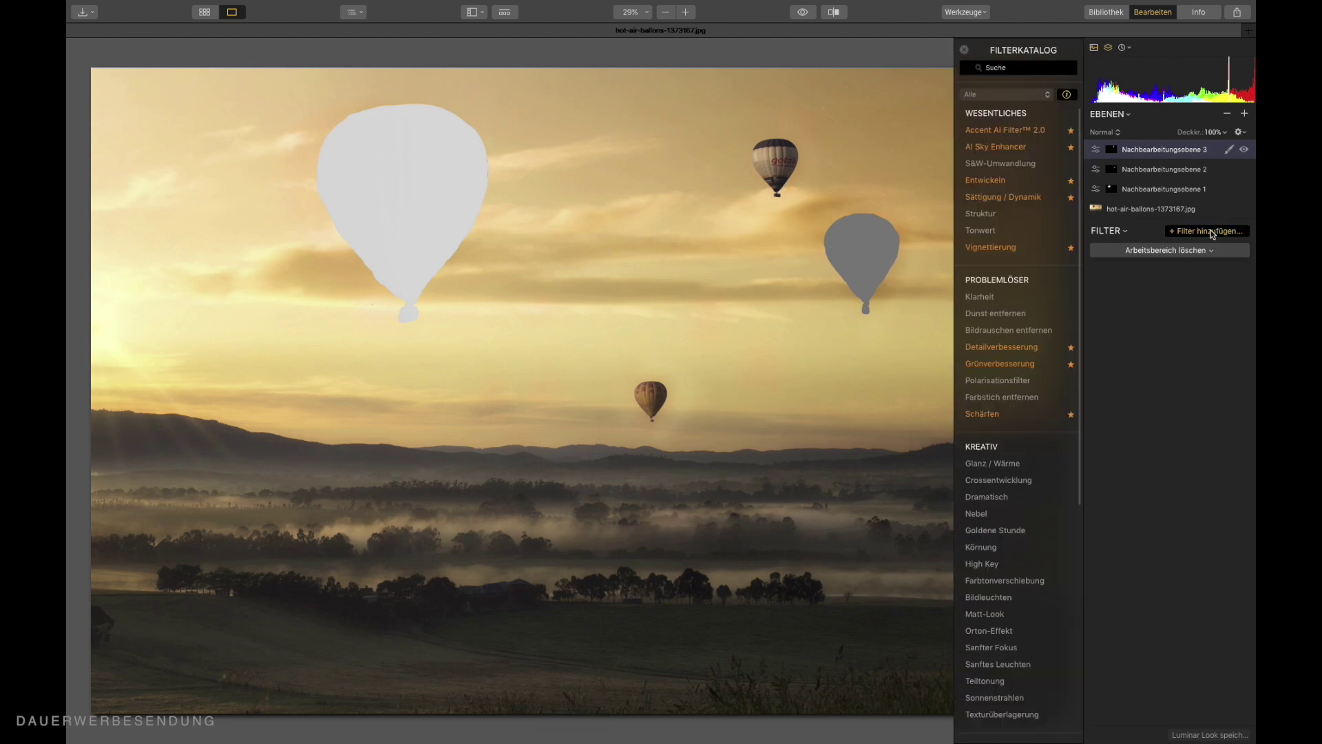
scroll(1006, 413, down, 10)
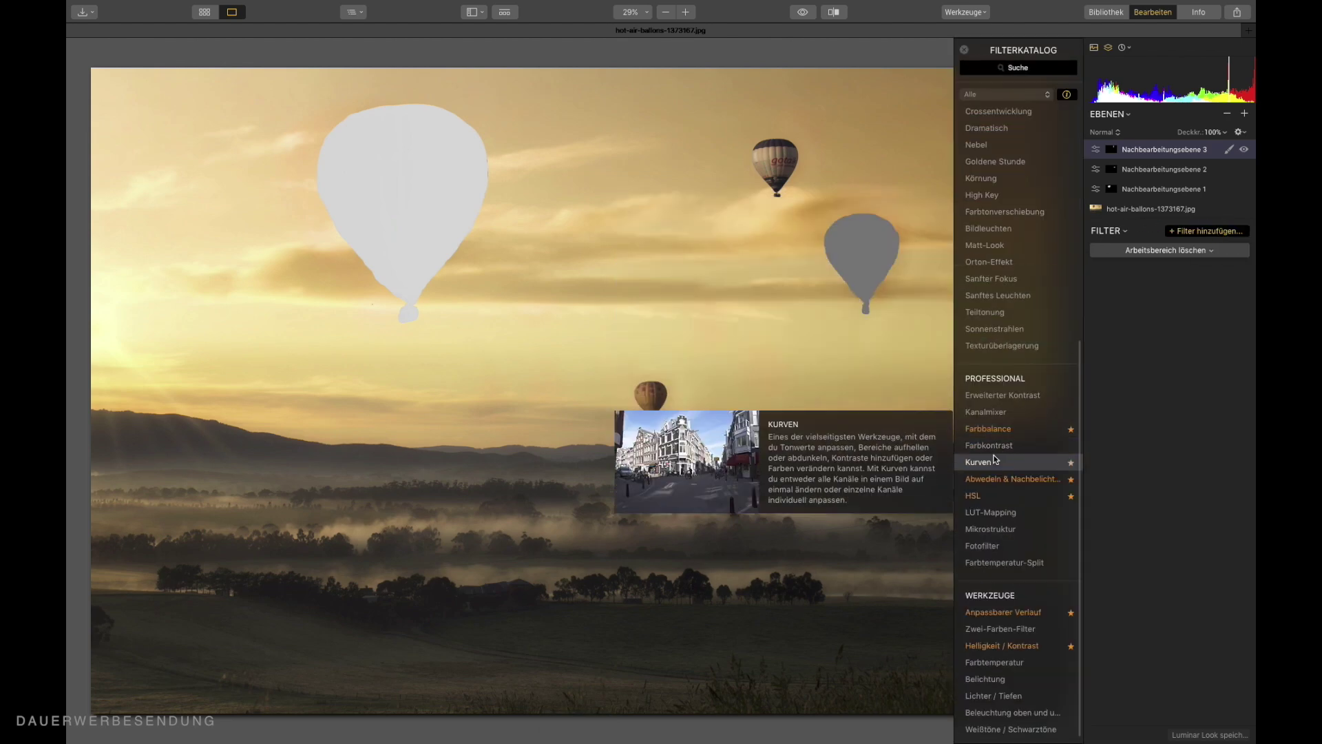
click(993, 462)
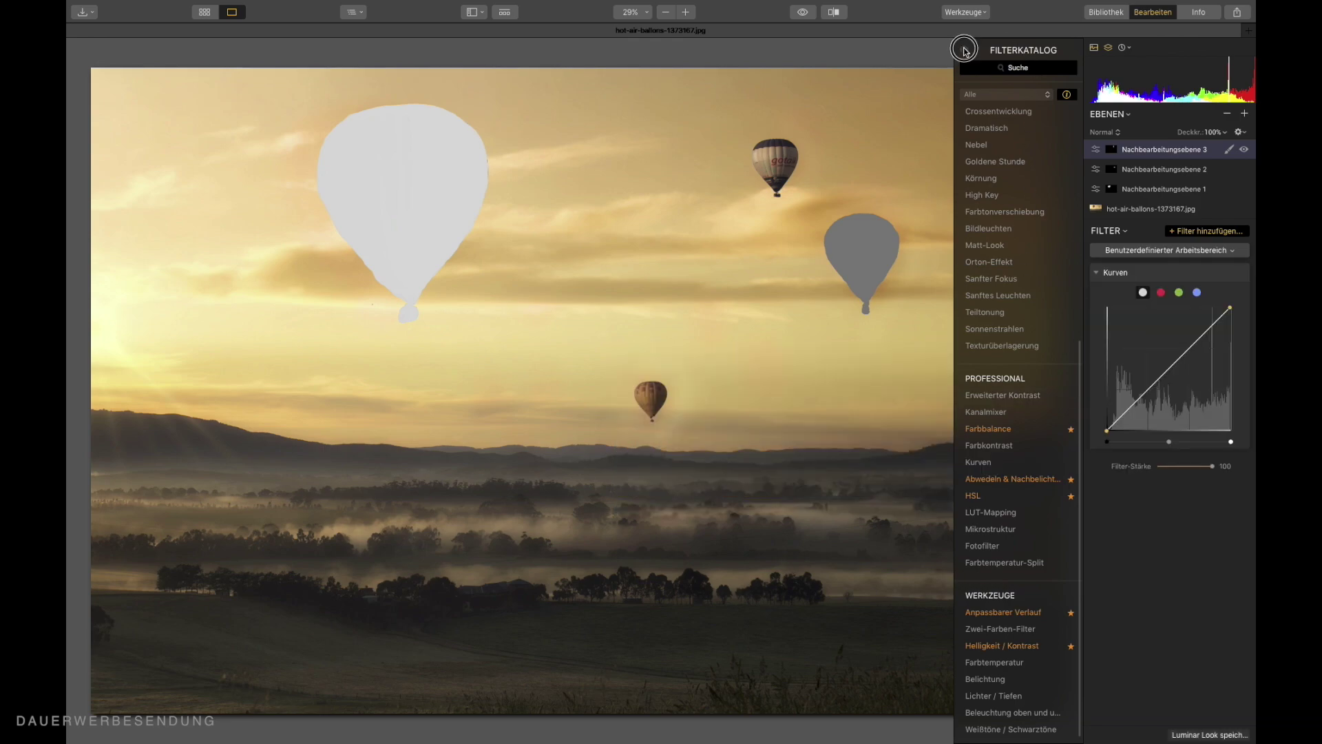
click(964, 50)
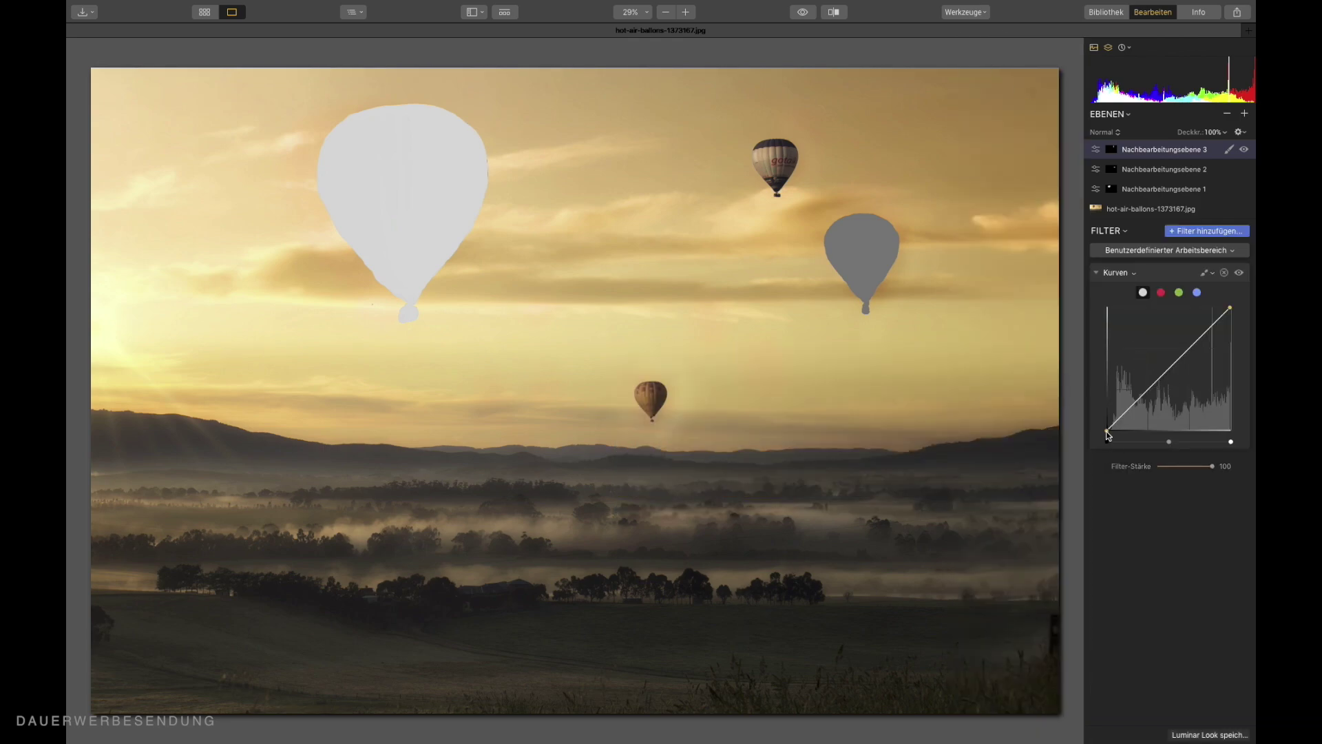
Level the black and white points into a flat curve that makes the balloon dark grey
drag(1109, 434, 1106, 413)
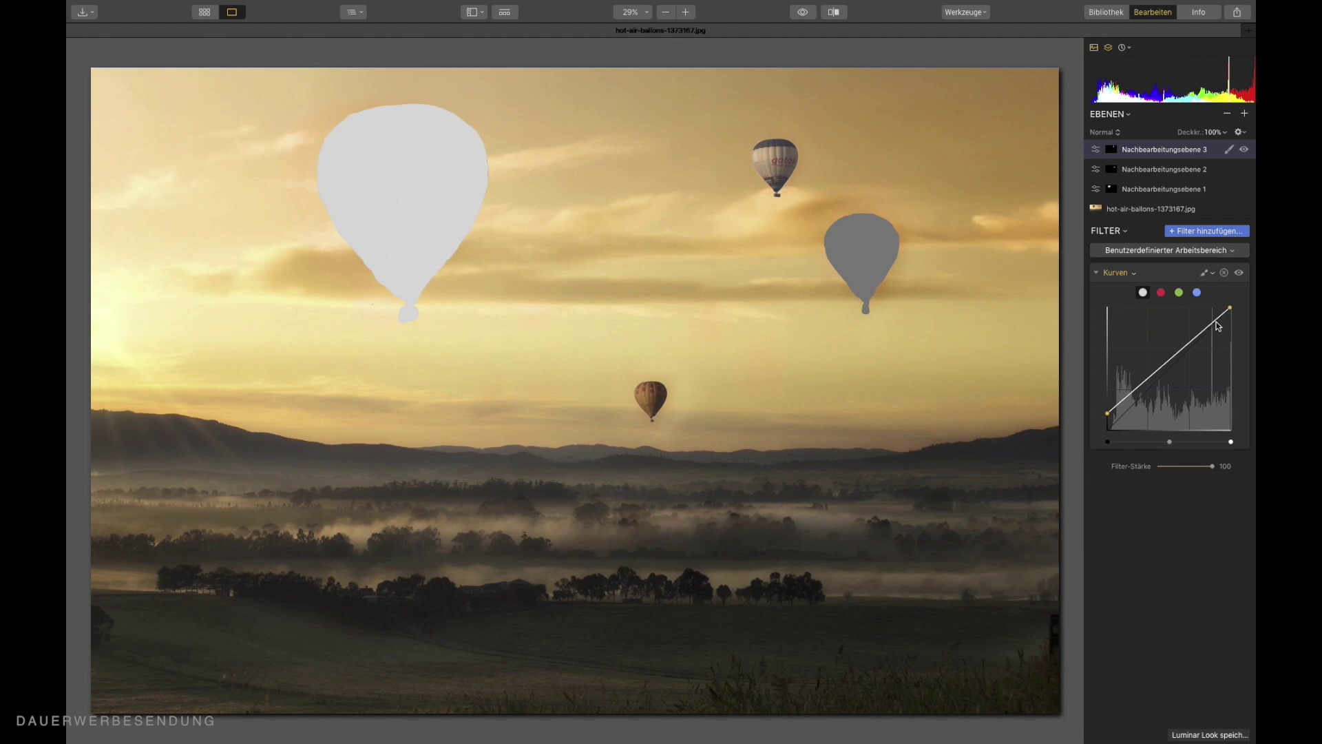
drag(1229, 308, 1230, 405)
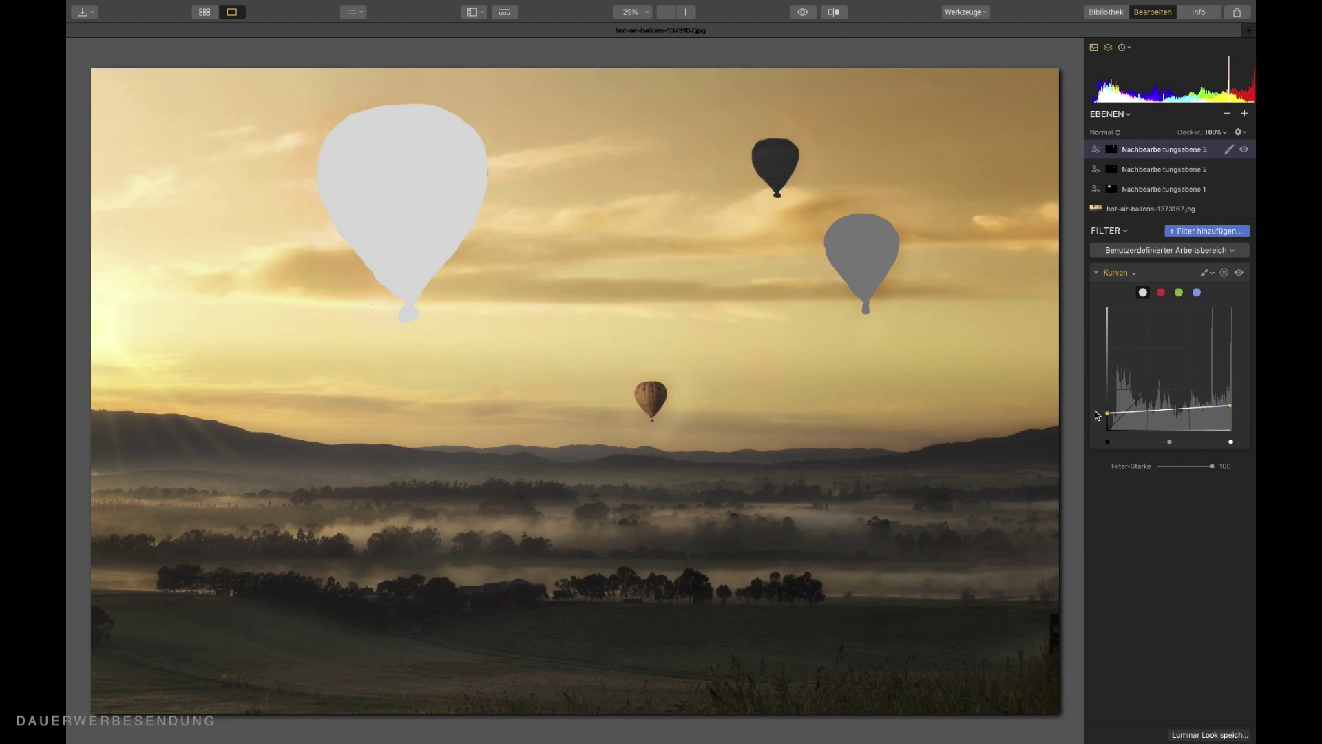
drag(1107, 416, 1106, 405)
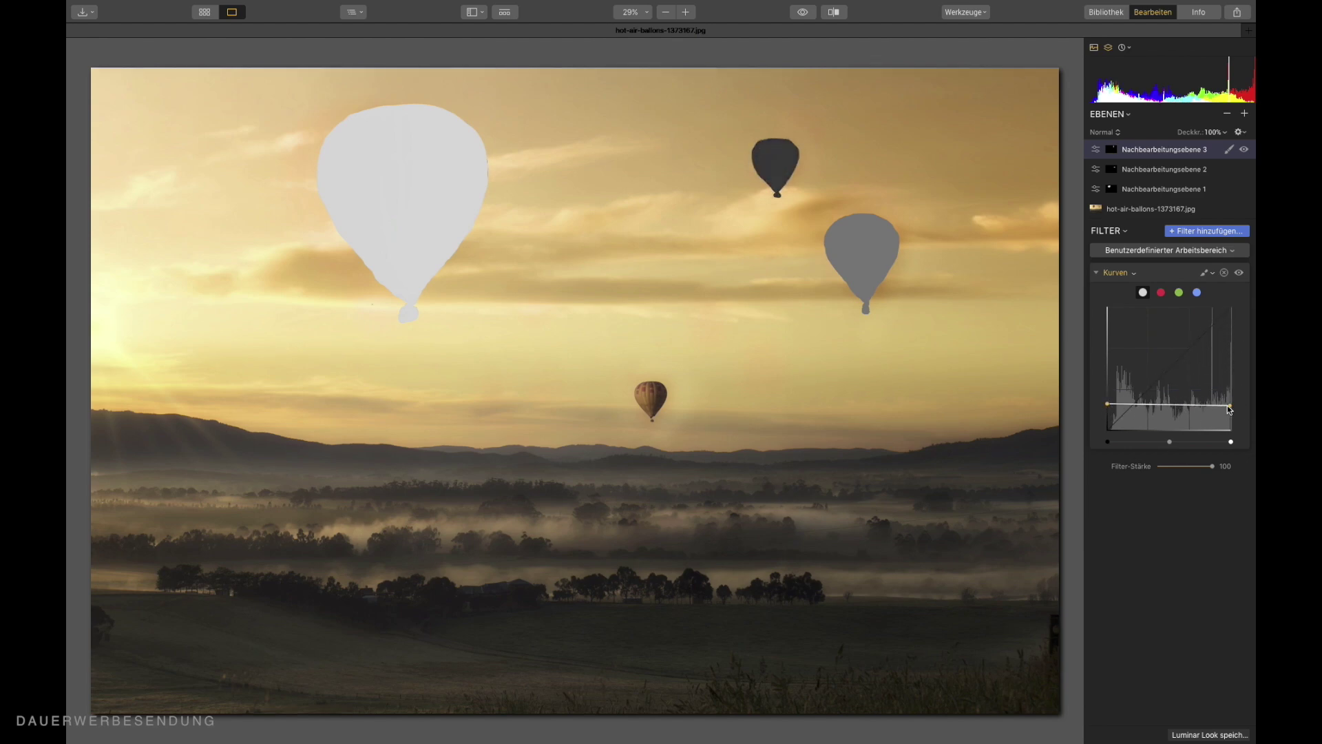
drag(1230, 409, 1232, 408)
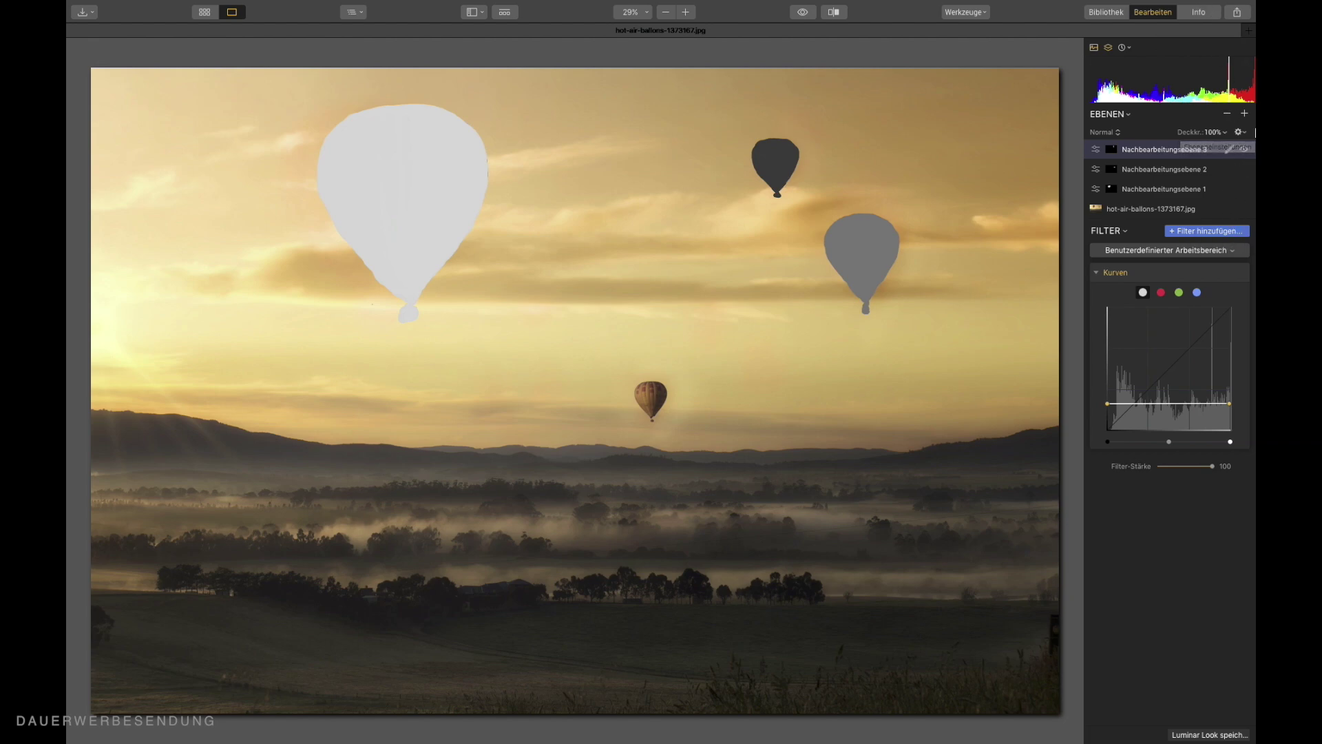
Add a fourth adjustment layer with Kurven, dropping the white point to the bottom to blacken the photo
click(1245, 116)
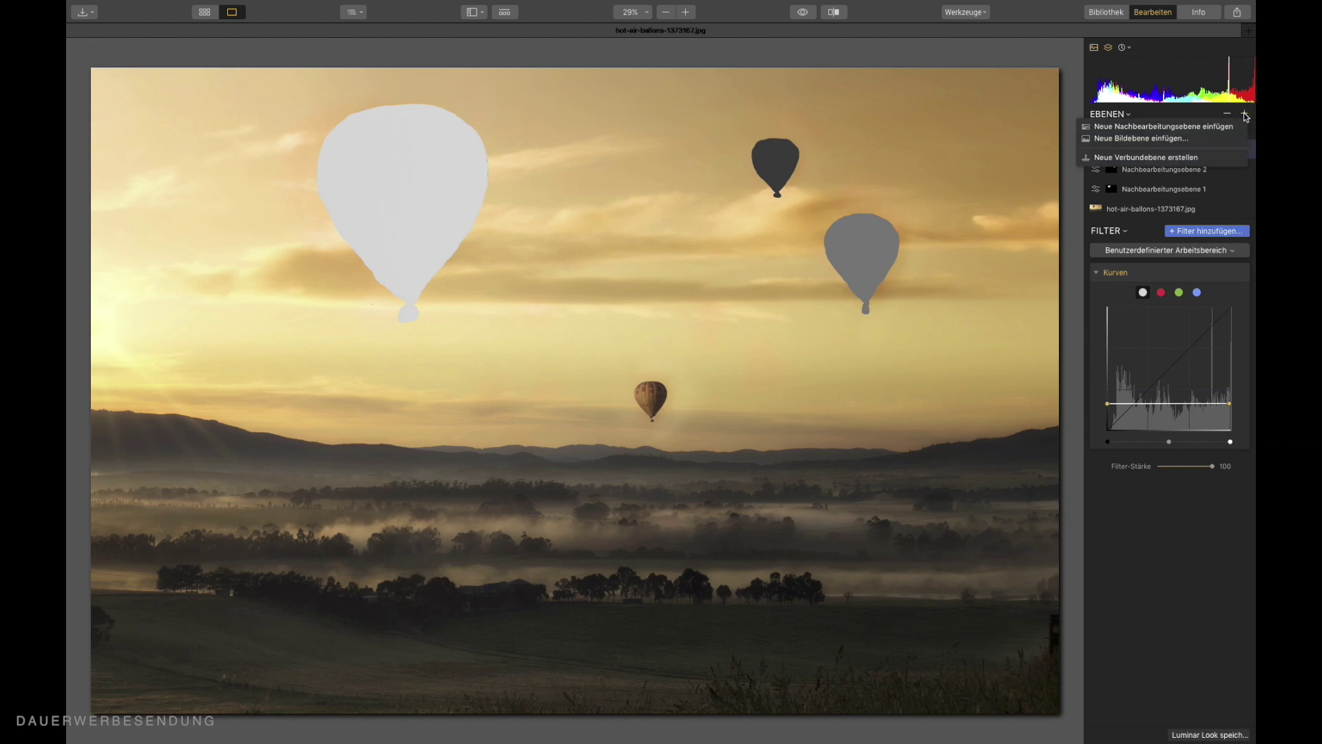
click(1169, 127)
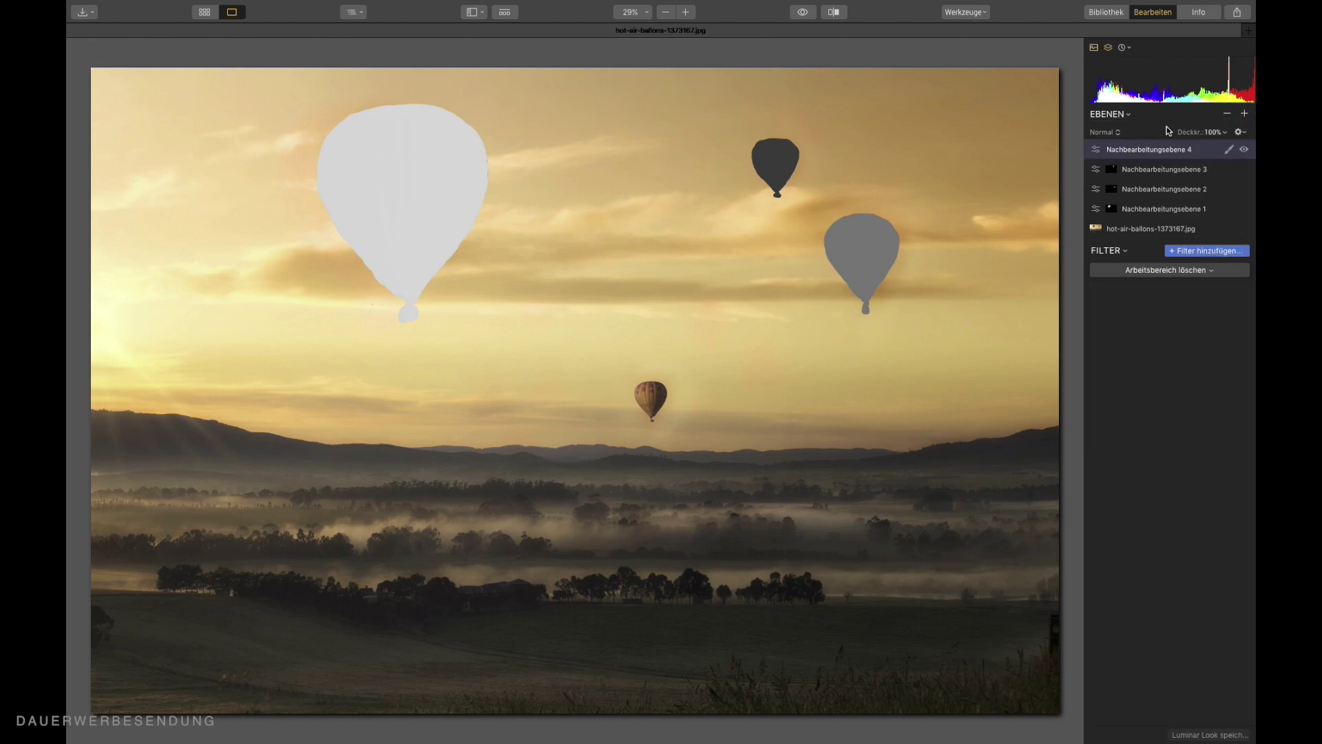
click(1204, 251)
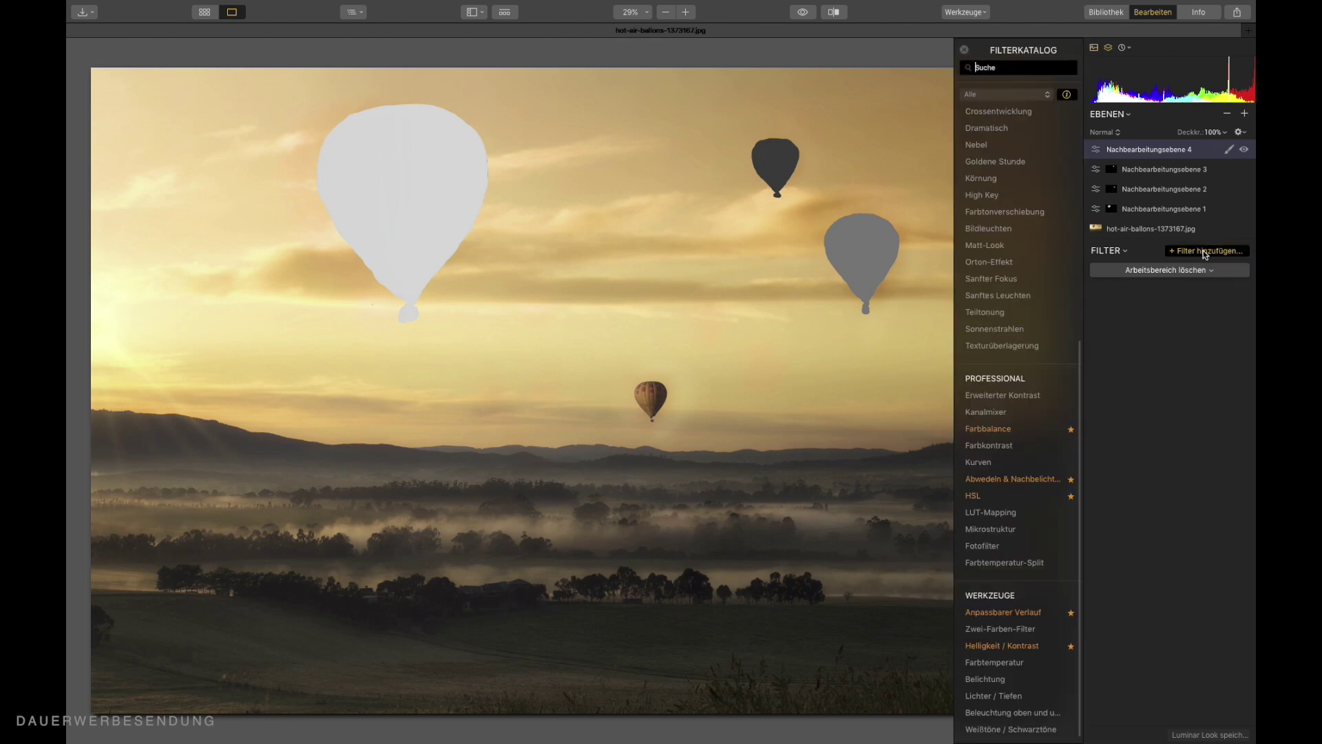
click(982, 462)
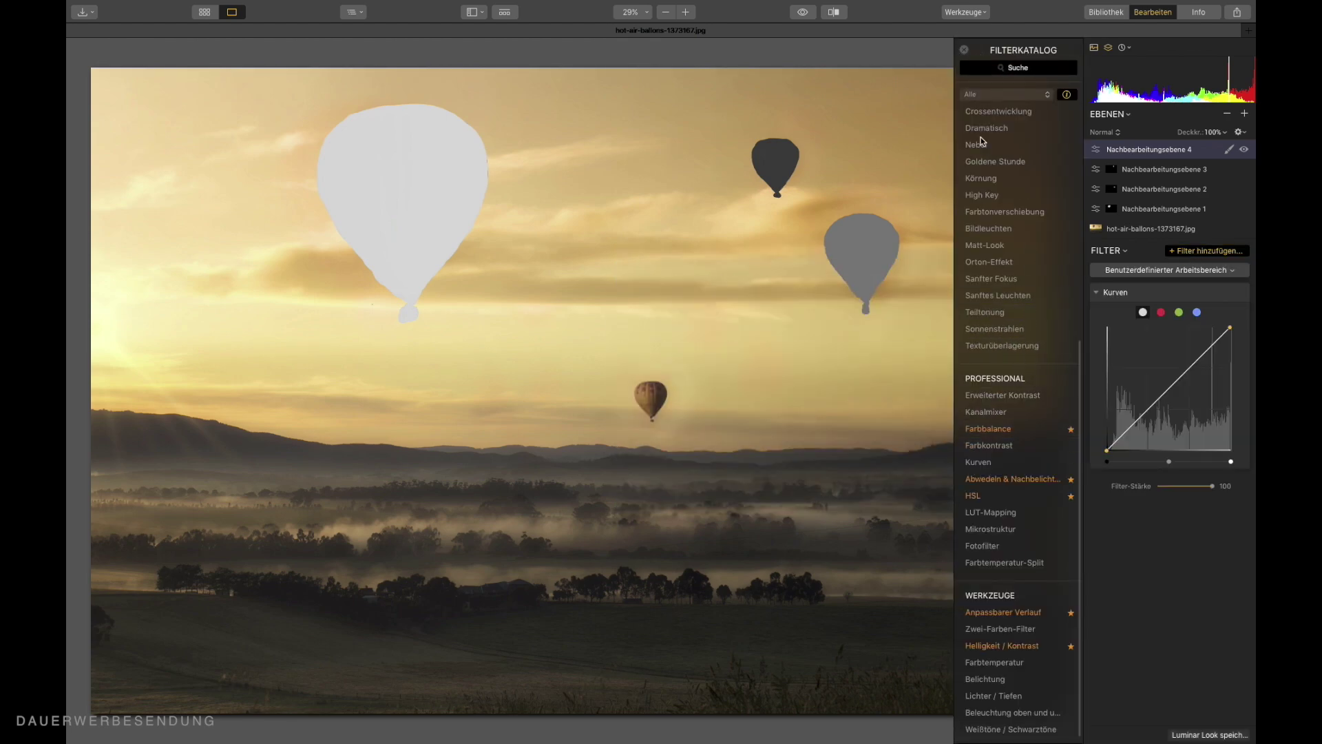
click(1106, 454)
drag(1231, 331, 1255, 515)
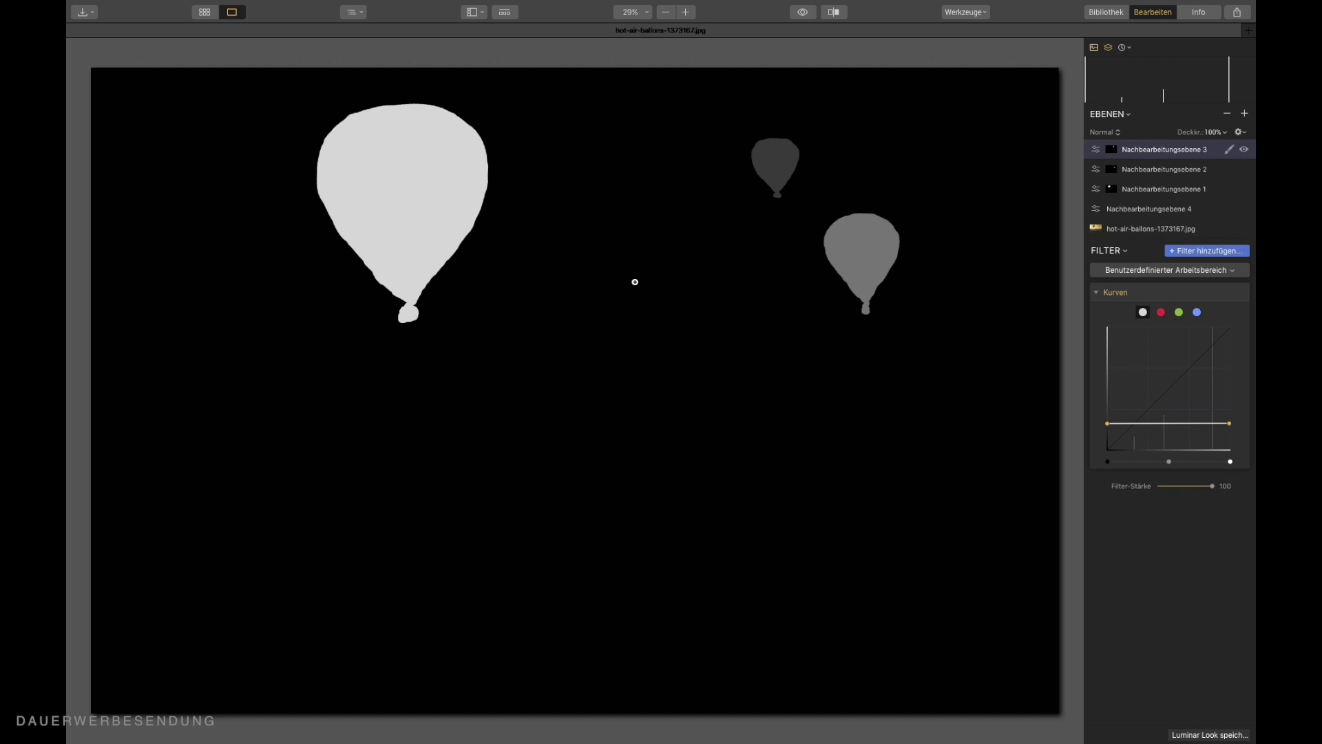
Export the image as hot-air-ballons-1373167_depth.jpeg, replacing the existing file
click(1238, 14)
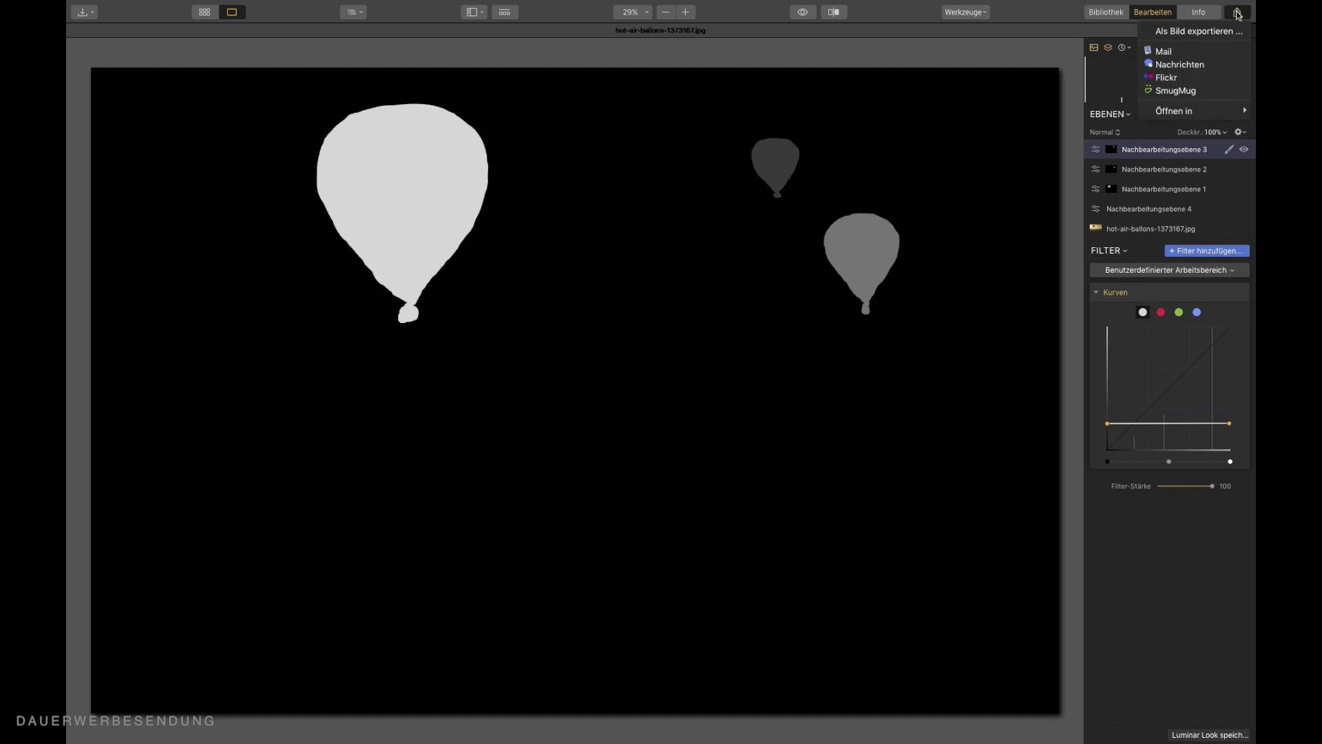
click(1194, 30)
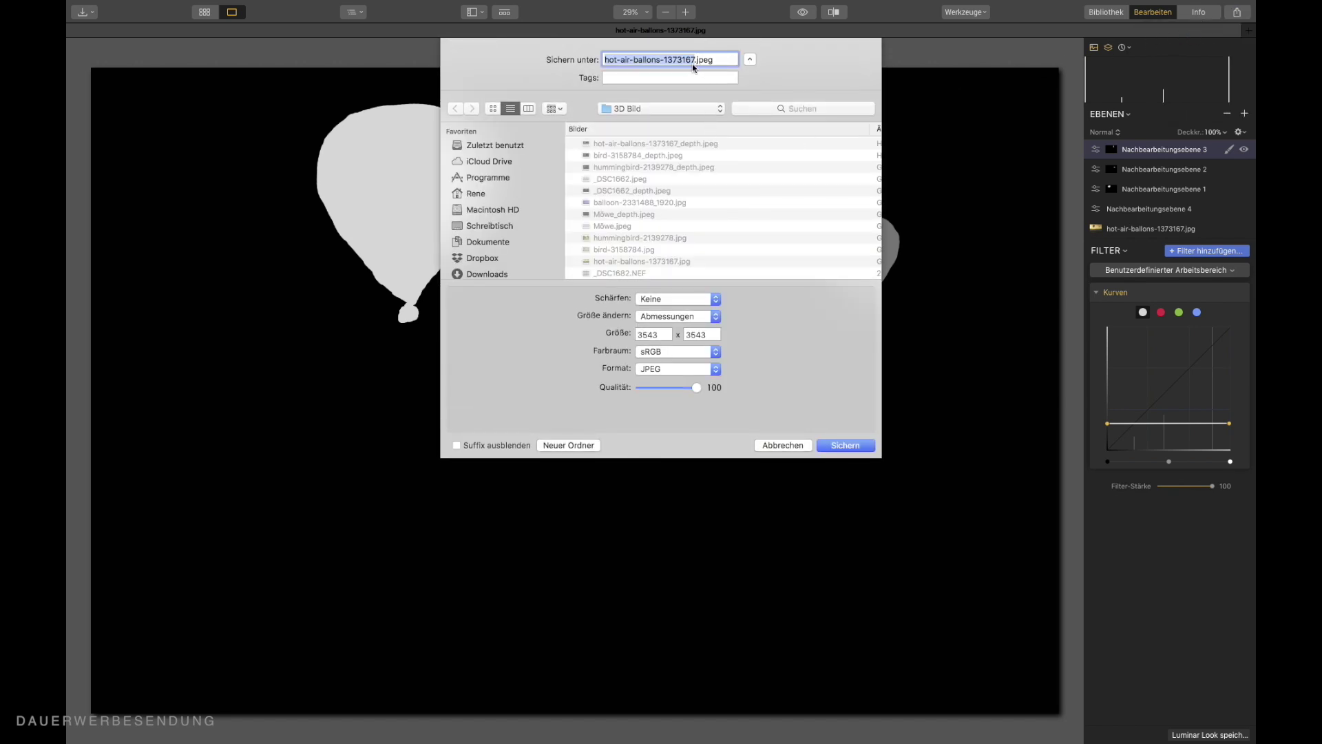
click(693, 59)
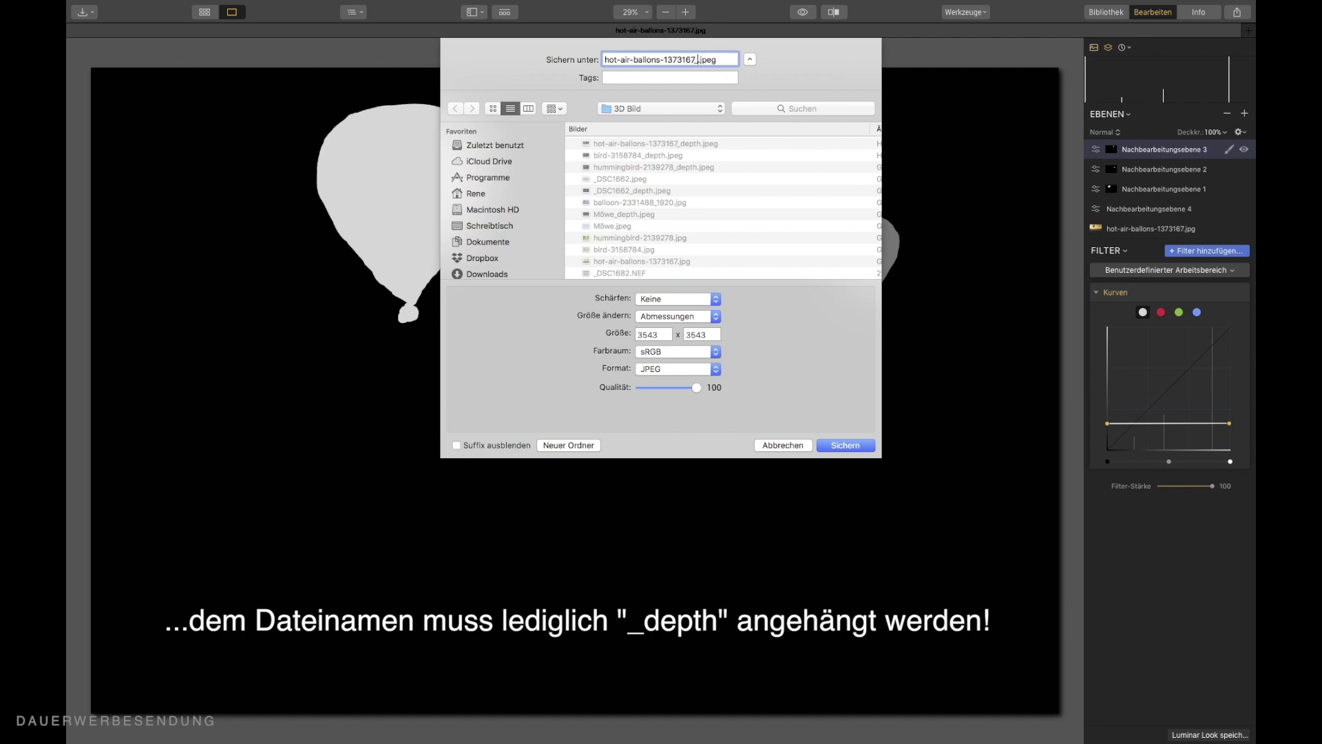
text(th)
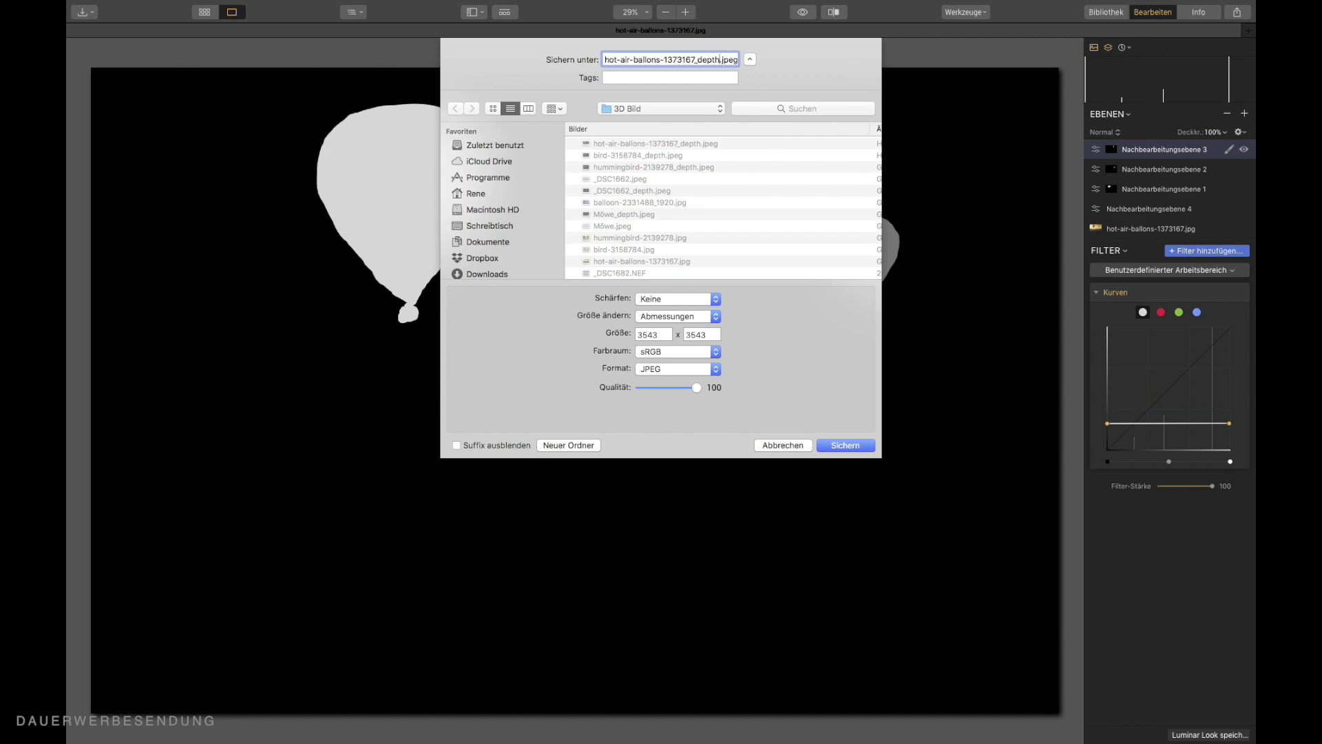
click(845, 446)
click(756, 123)
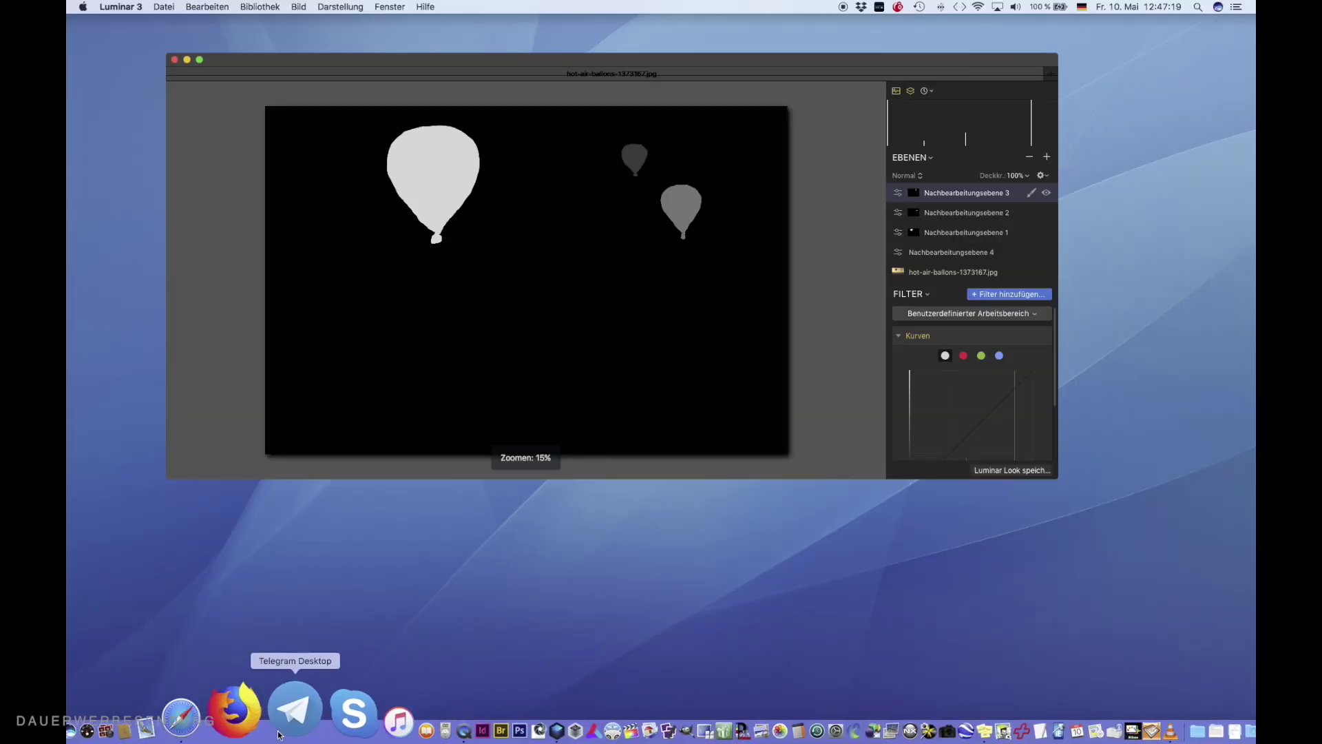
Open facebook.com in Safari
click(255, 689)
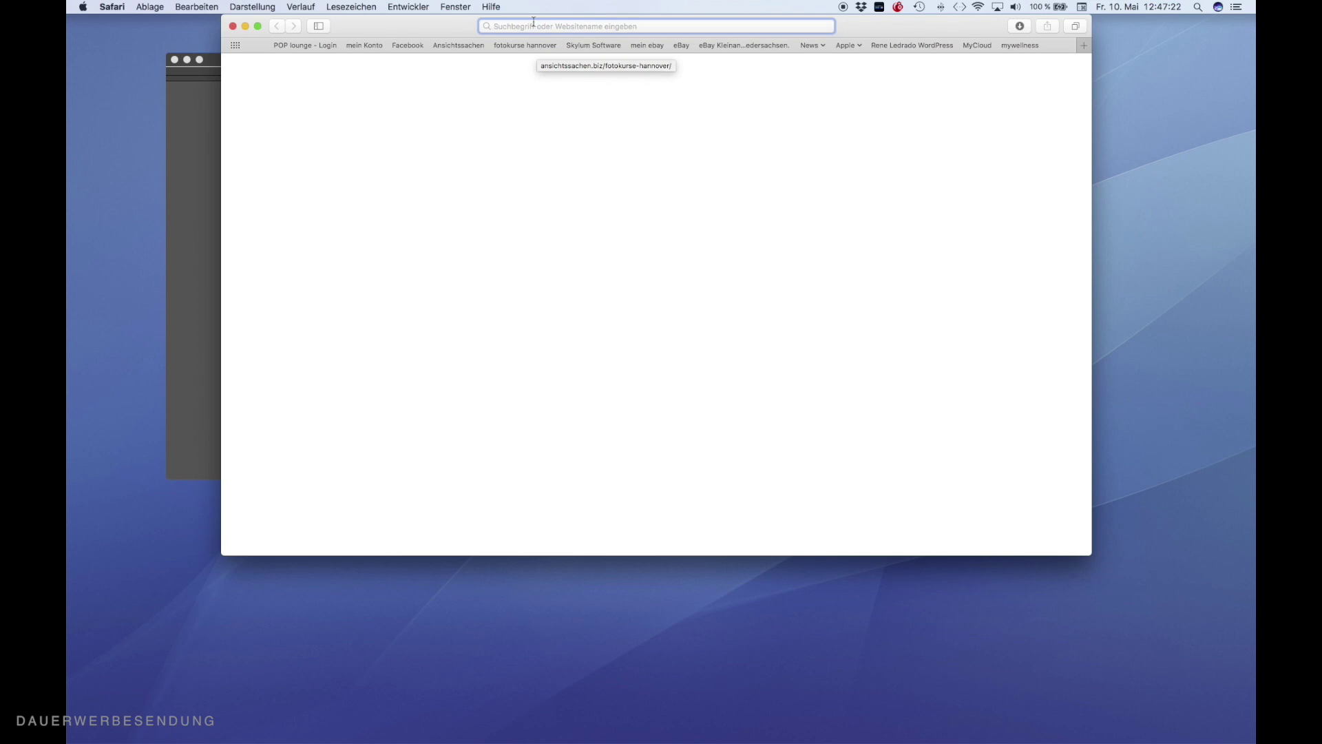
text(facebook)
key(Return)
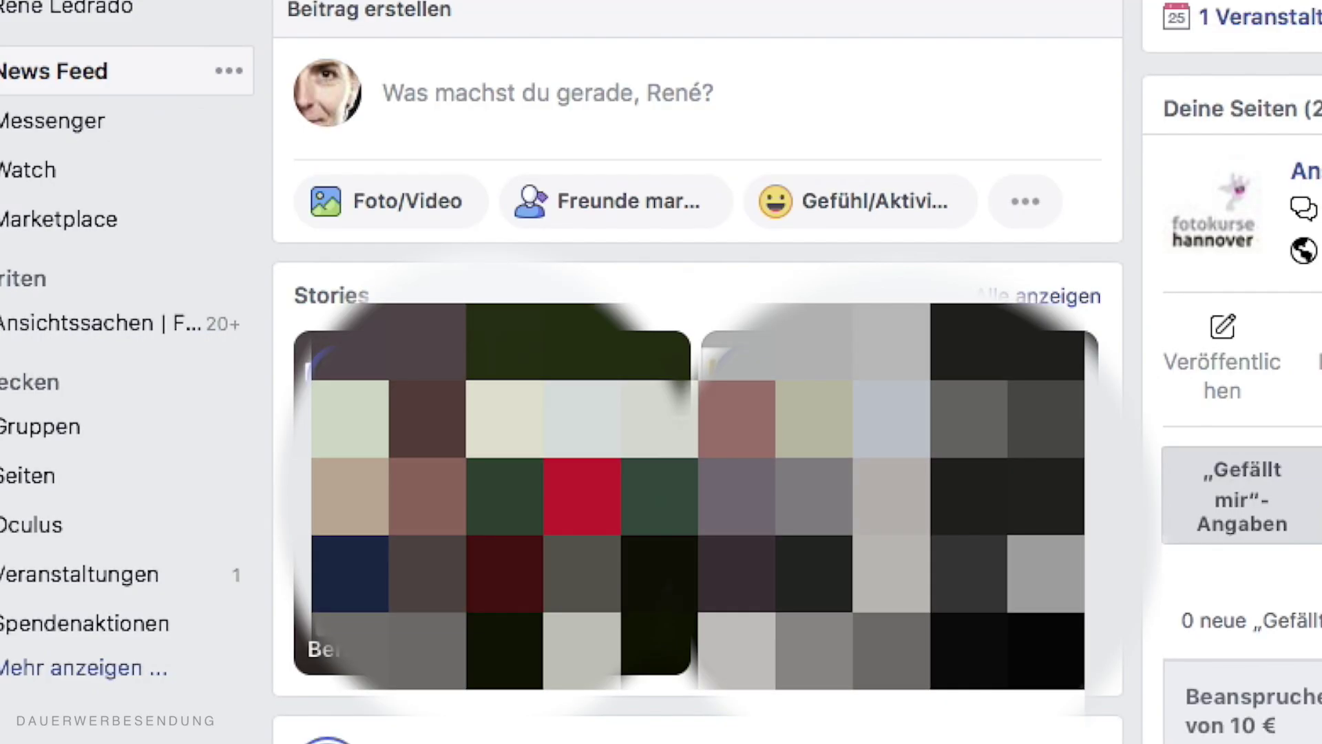
Attach the balloon _depth.jpeg depth map and the original .jpg photo to a new post
click(384, 208)
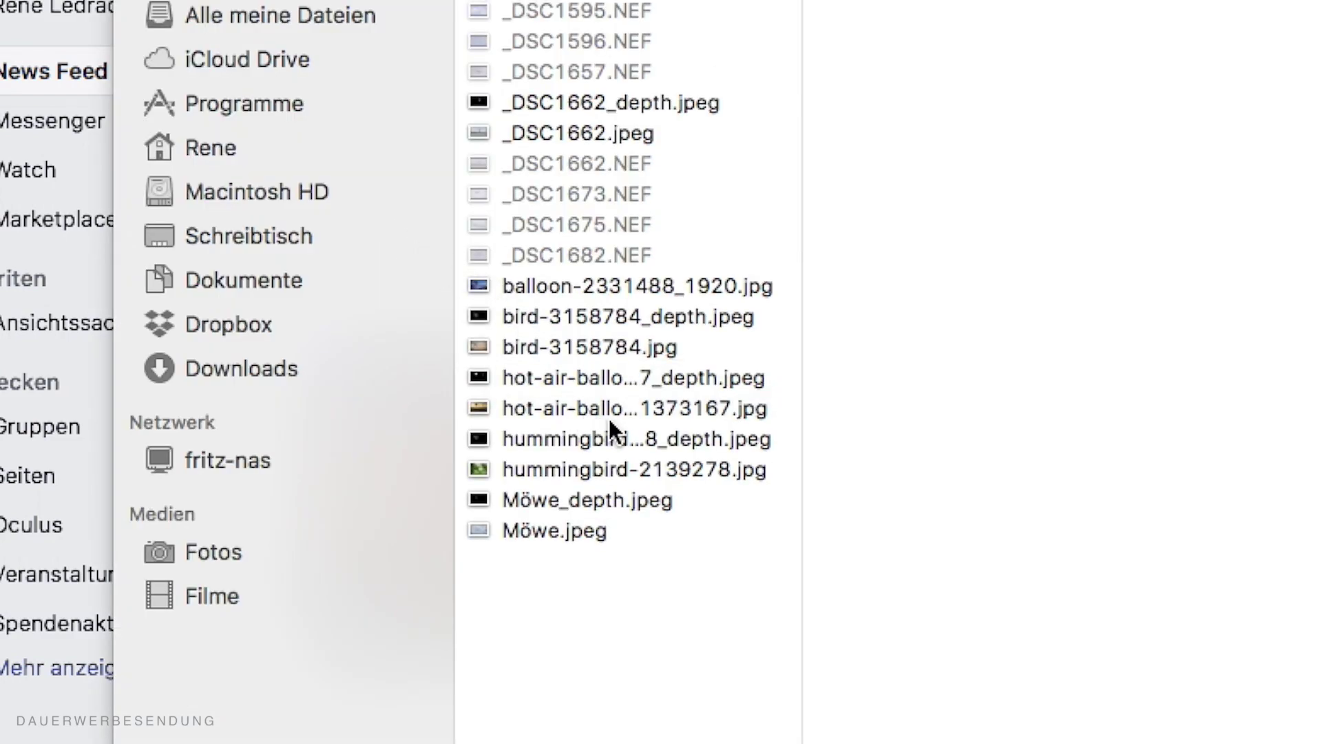
click(576, 375)
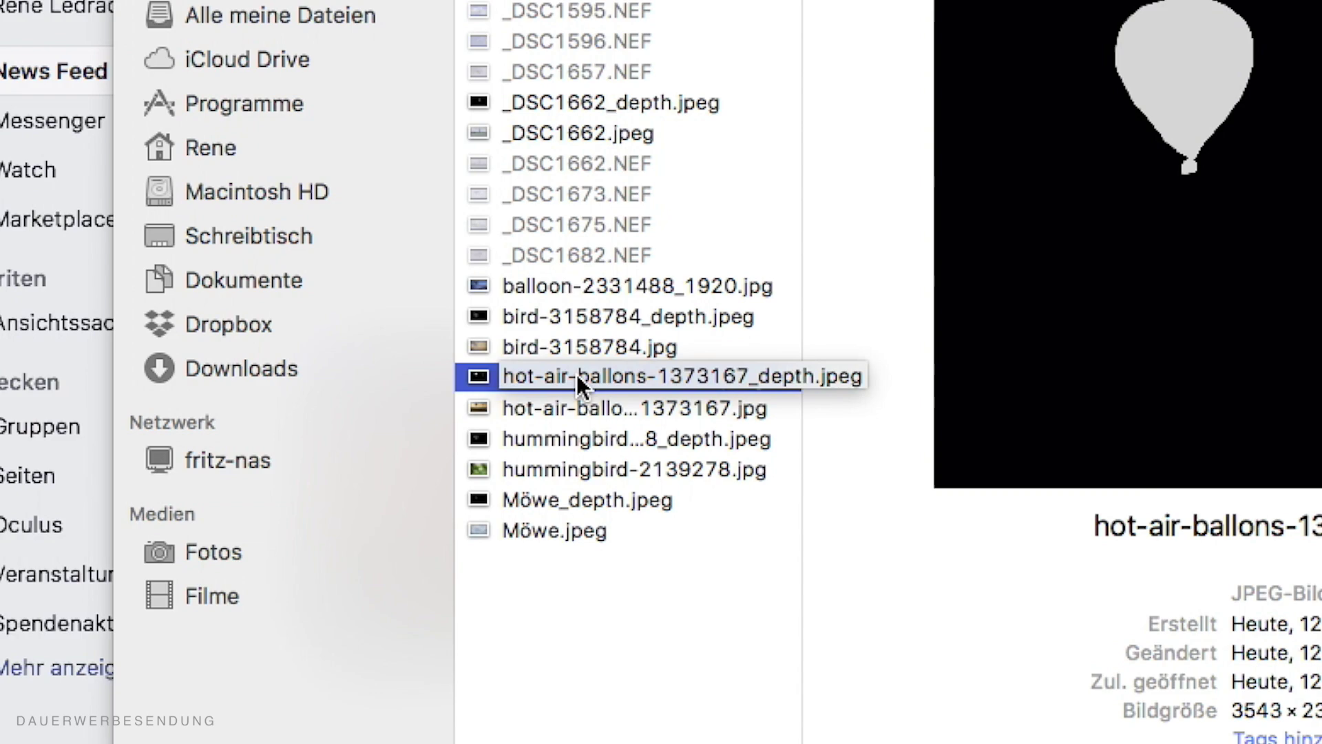
shift+click(578, 407)
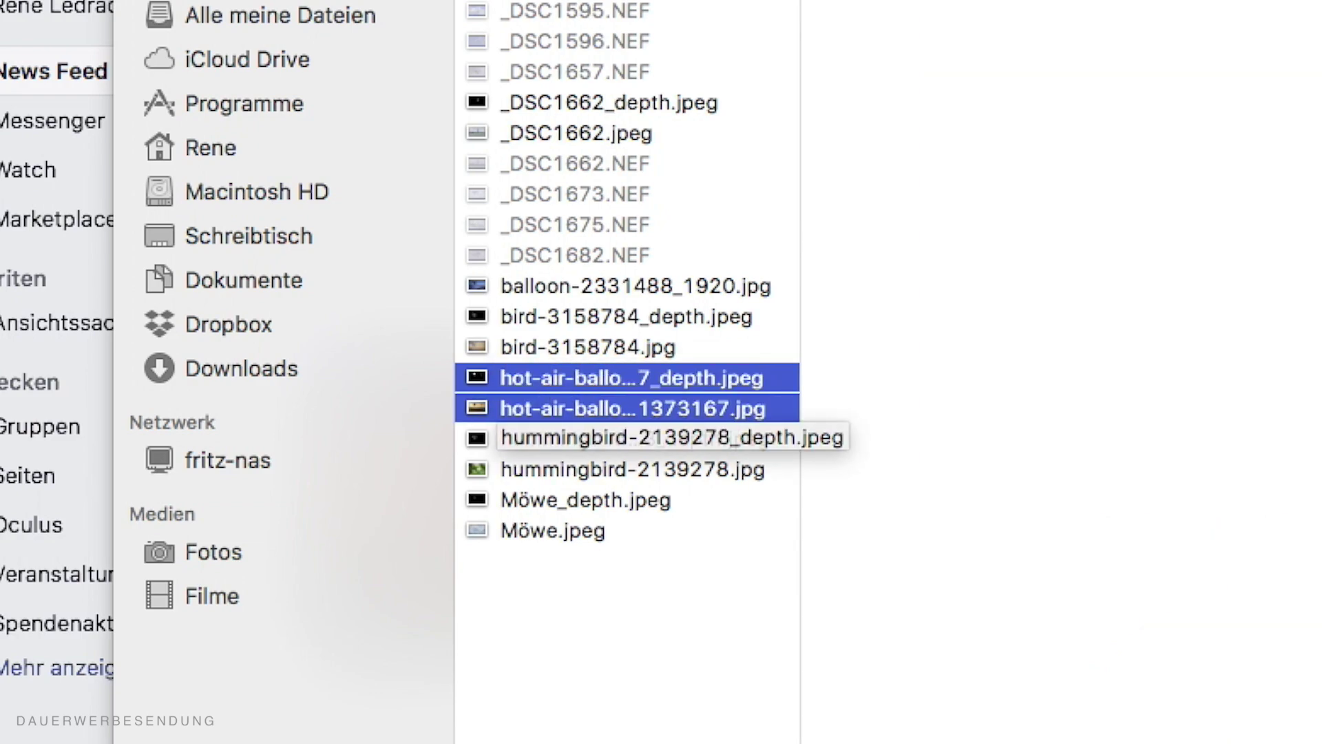
key(Return)
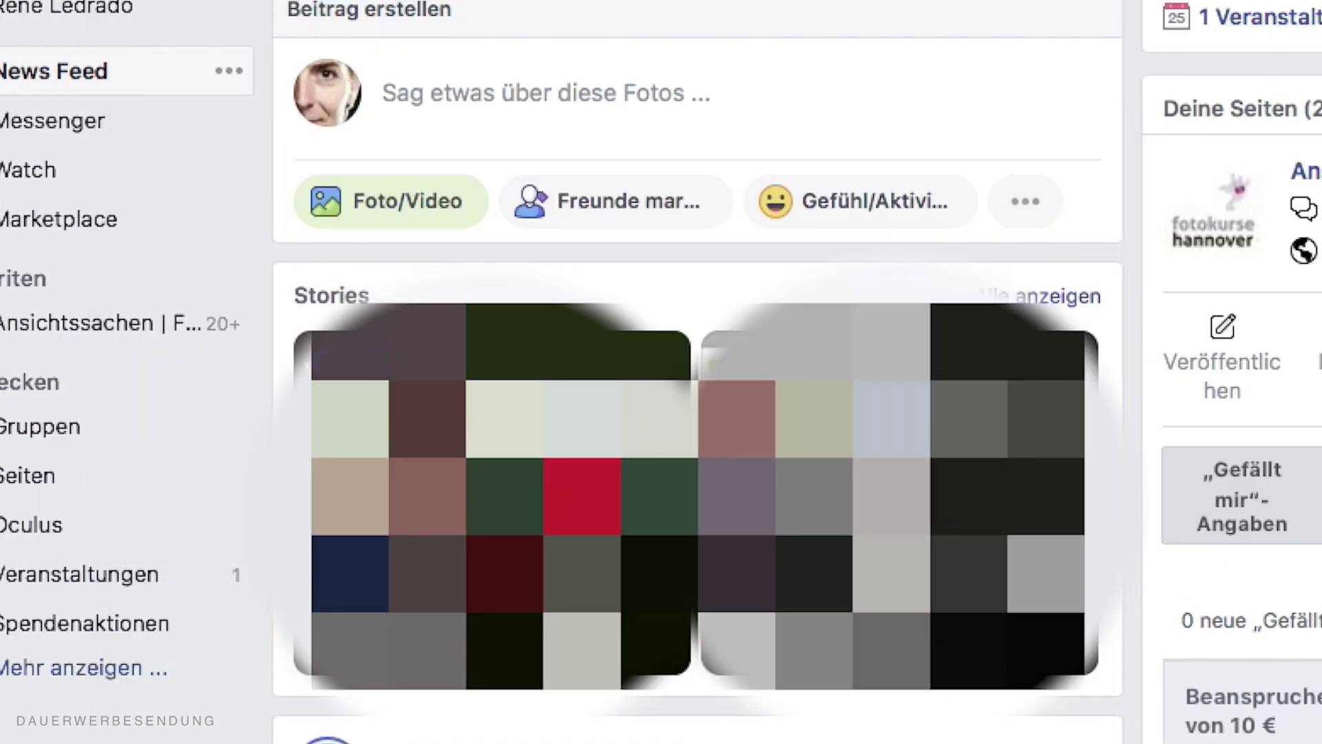
click(606, 201)
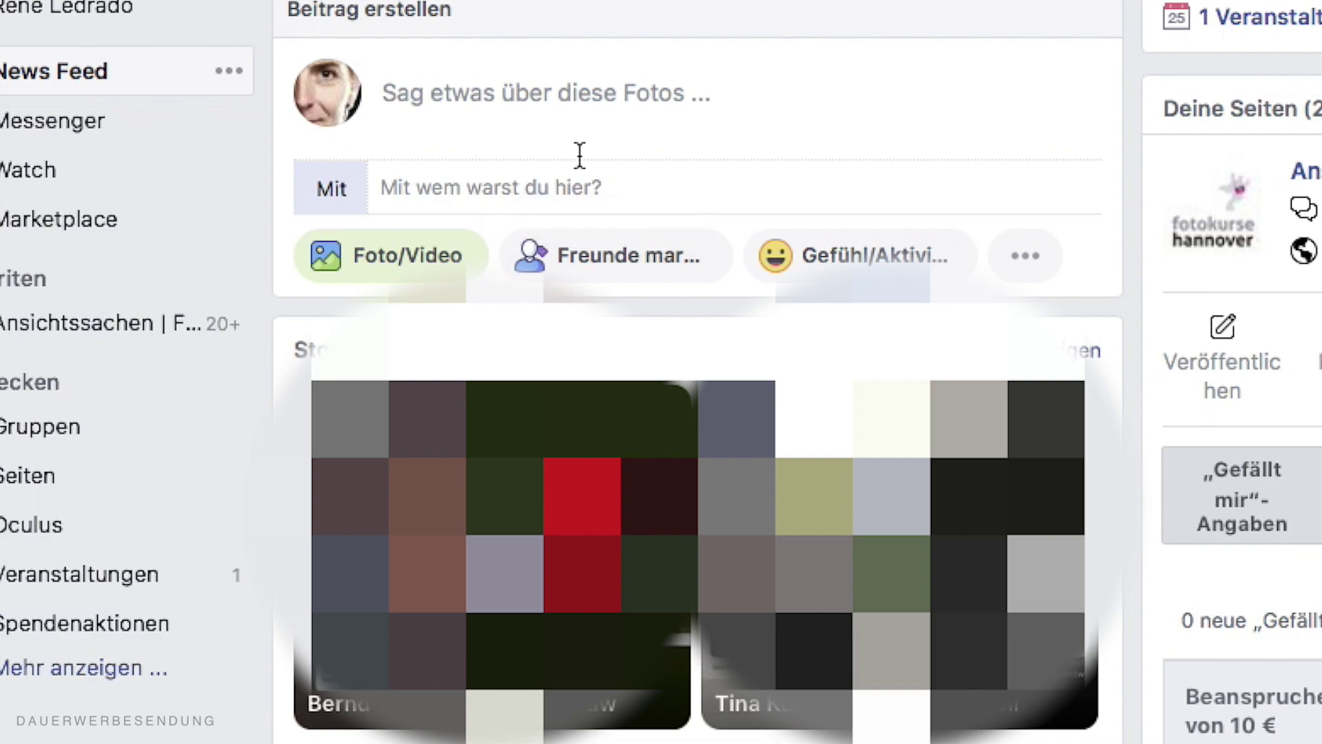